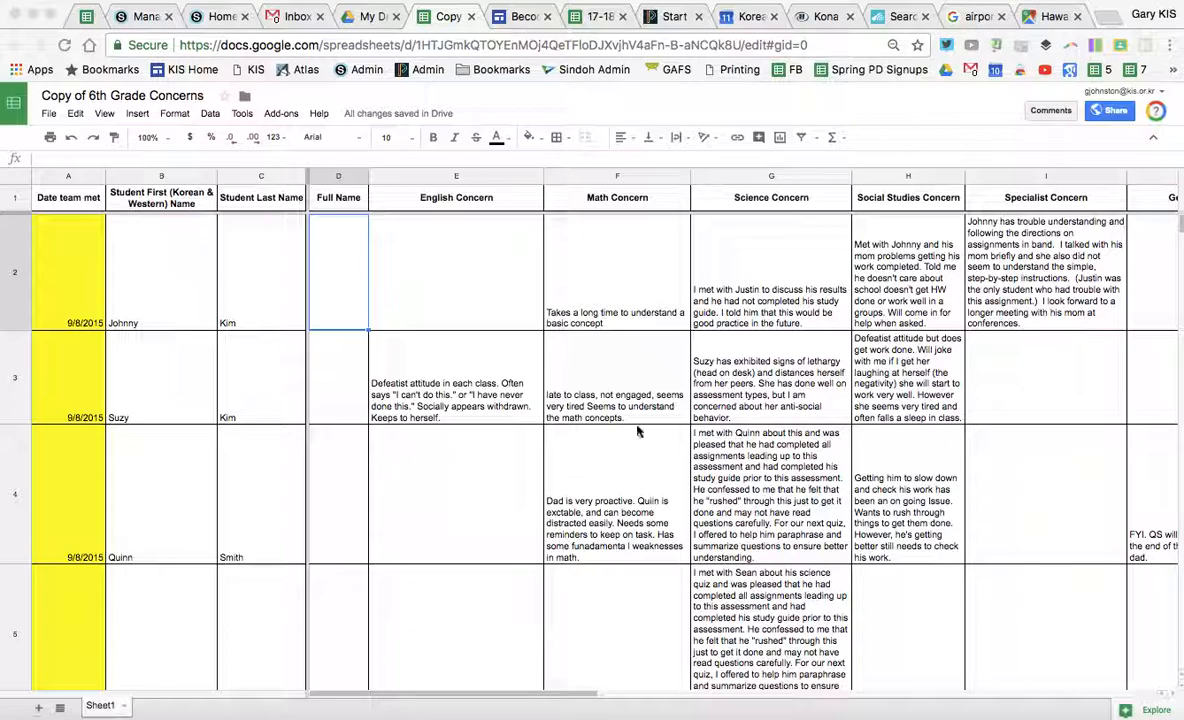
Examine the dates, student name columns and subject concern entries across the 6th grade concerns sheet
{"action": "left_click_drag", "start_coordinate": [407, 694], "coordinate": [526, 687]}
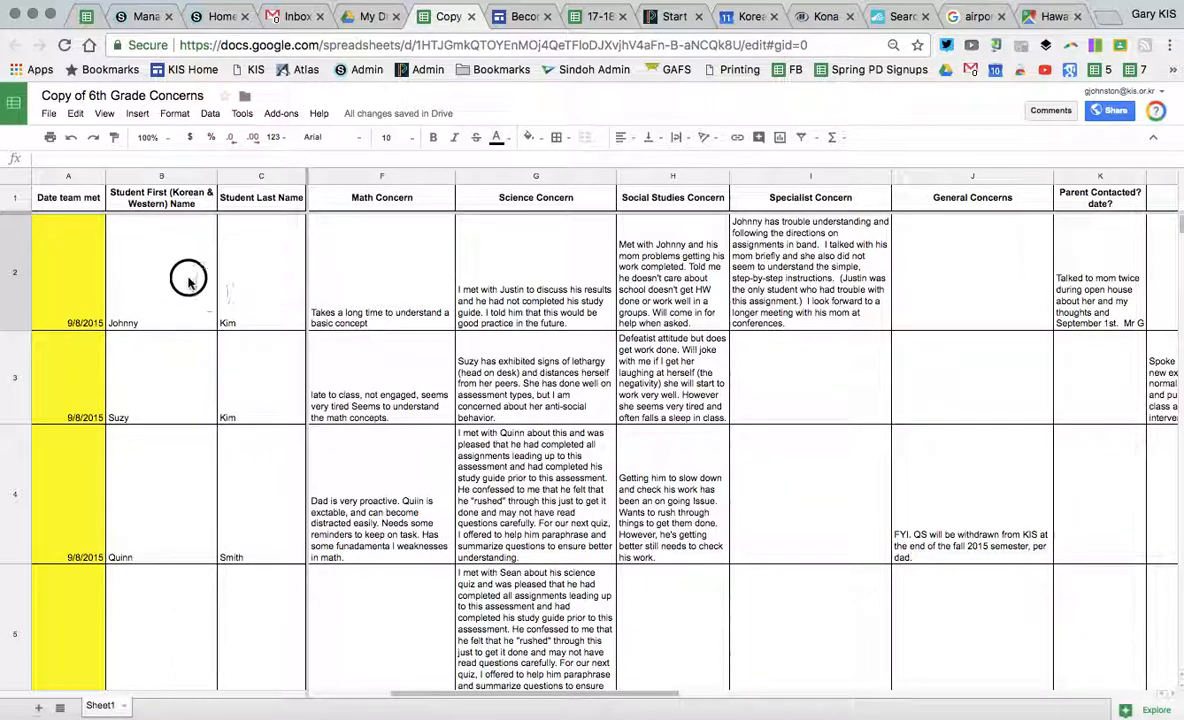
{"action": "left_click", "coordinate": [182, 262]}
{"action": "left_click", "coordinate": [198, 365]}
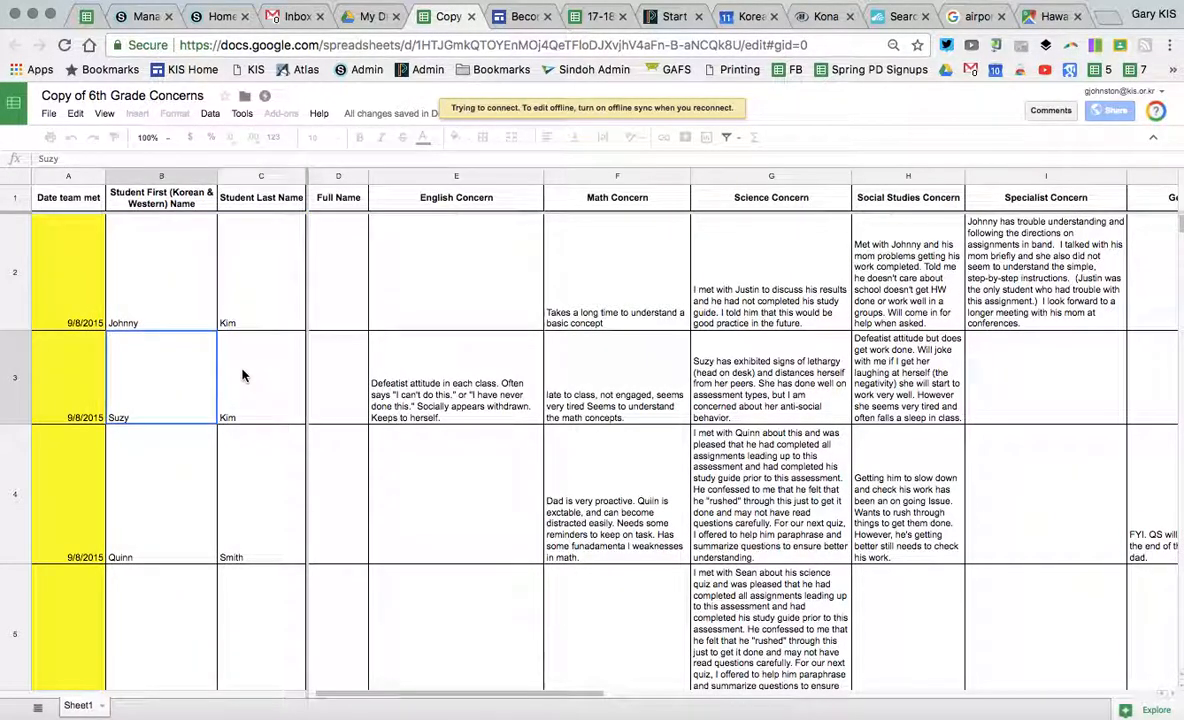
{"action": "key", "text": "Right"}
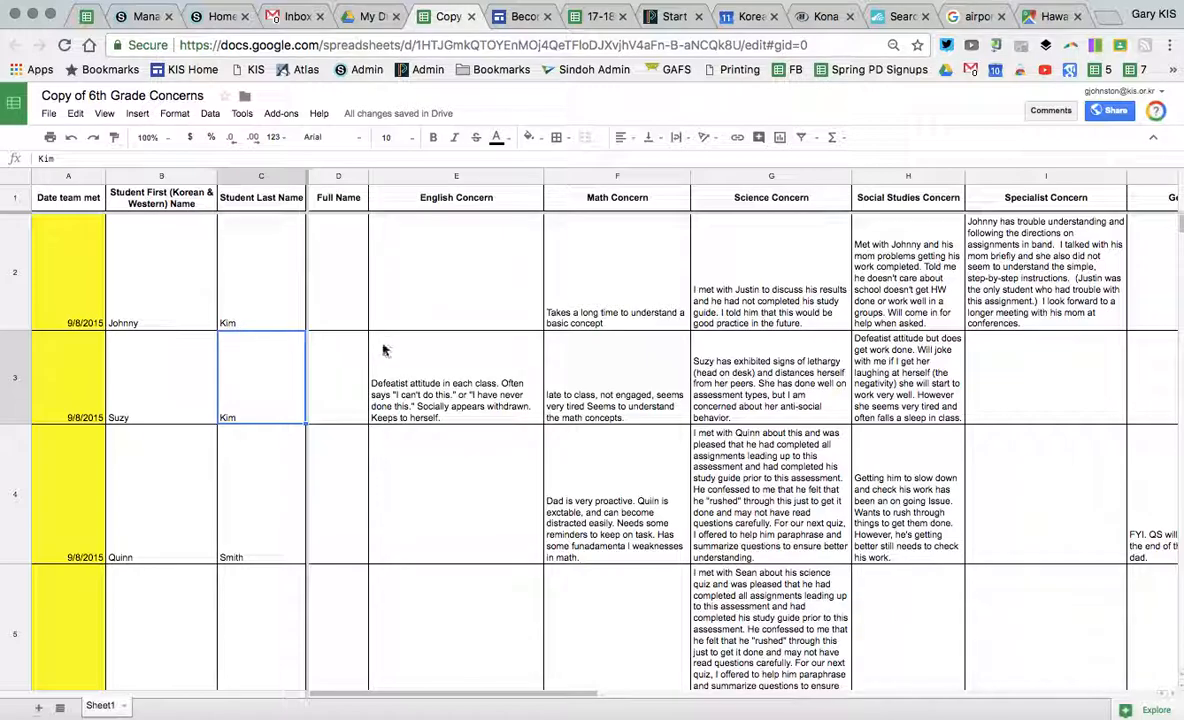
{"action": "scroll", "coordinate": [488, 467], "scroll_direction": "down", "scroll_amount": 10}
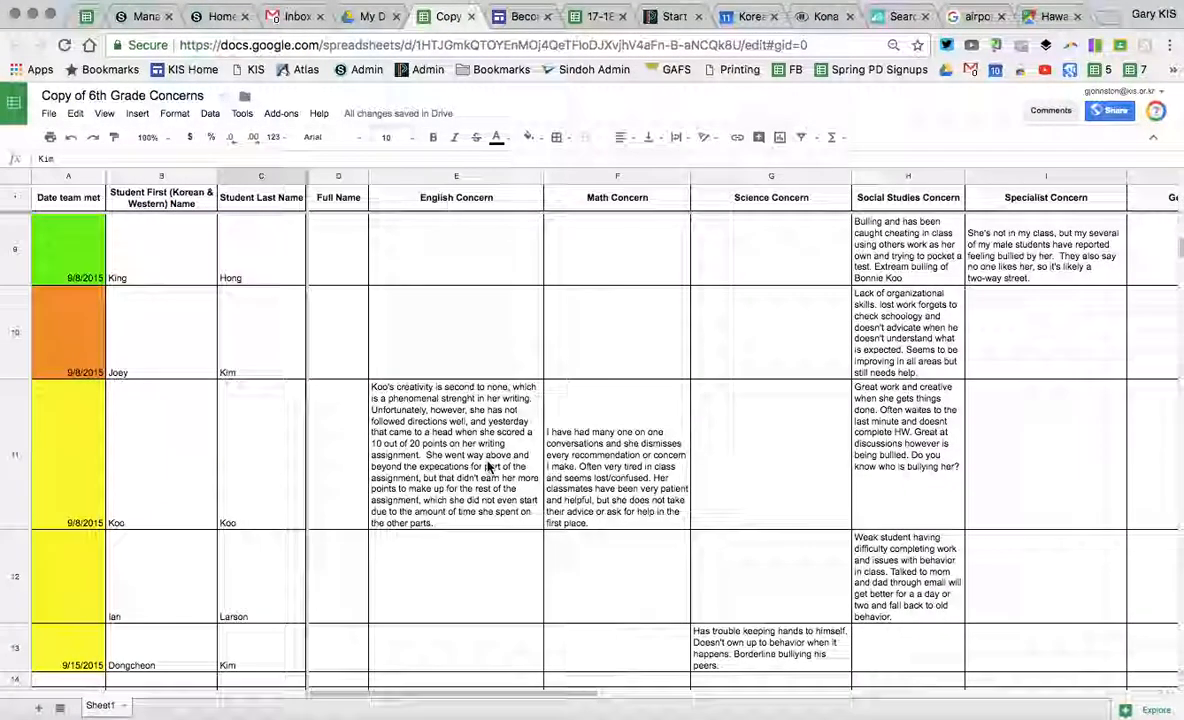
{"action": "scroll", "coordinate": [177, 349], "scroll_direction": "up", "scroll_amount": 10}
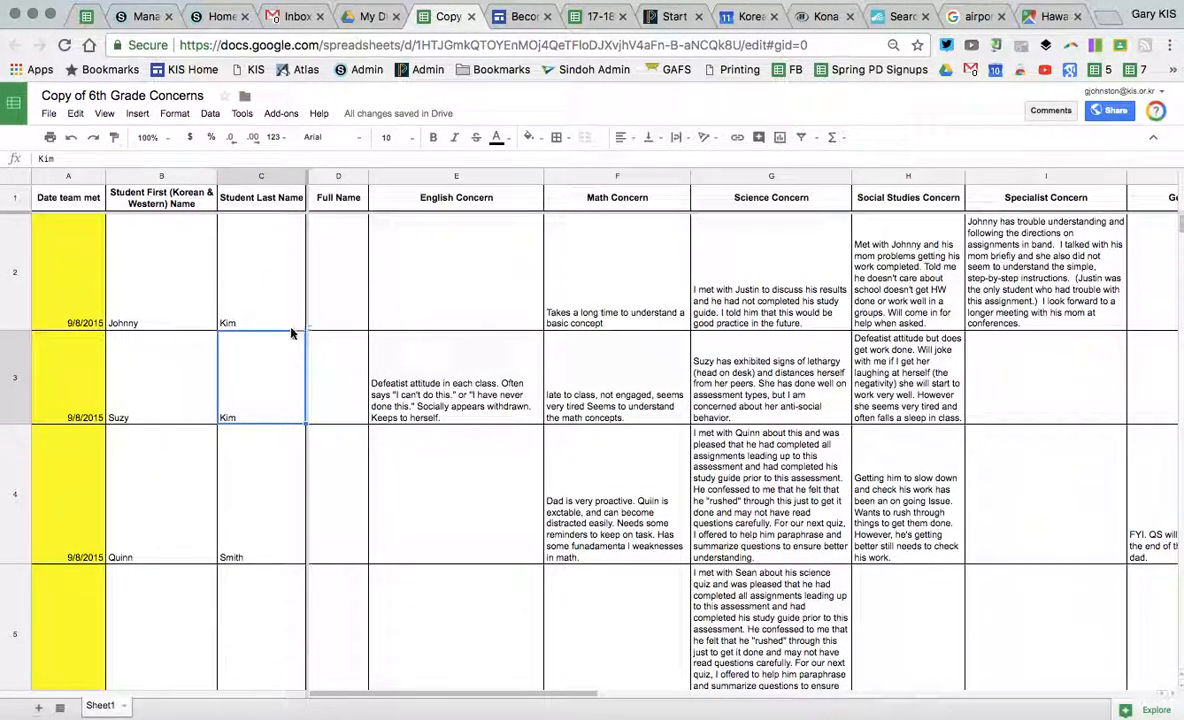
{"action": "left_click", "coordinate": [78, 268]}
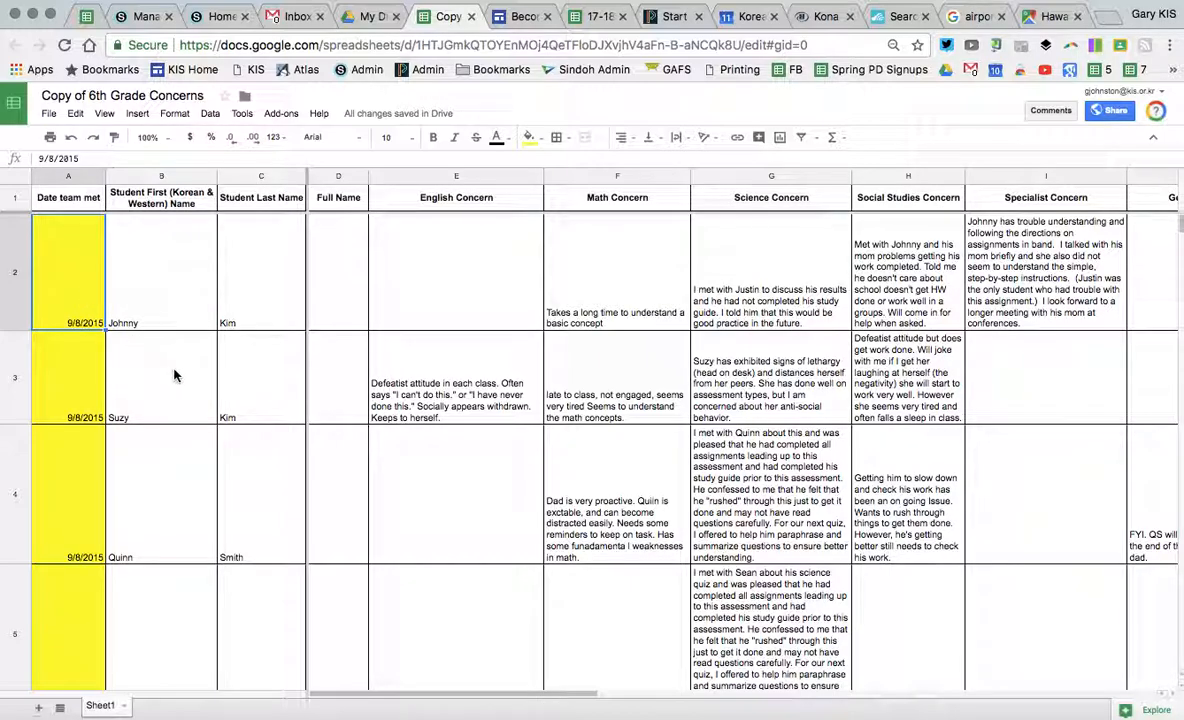
{"action": "scroll", "coordinate": [257, 354], "scroll_direction": "down", "scroll_amount": 3}
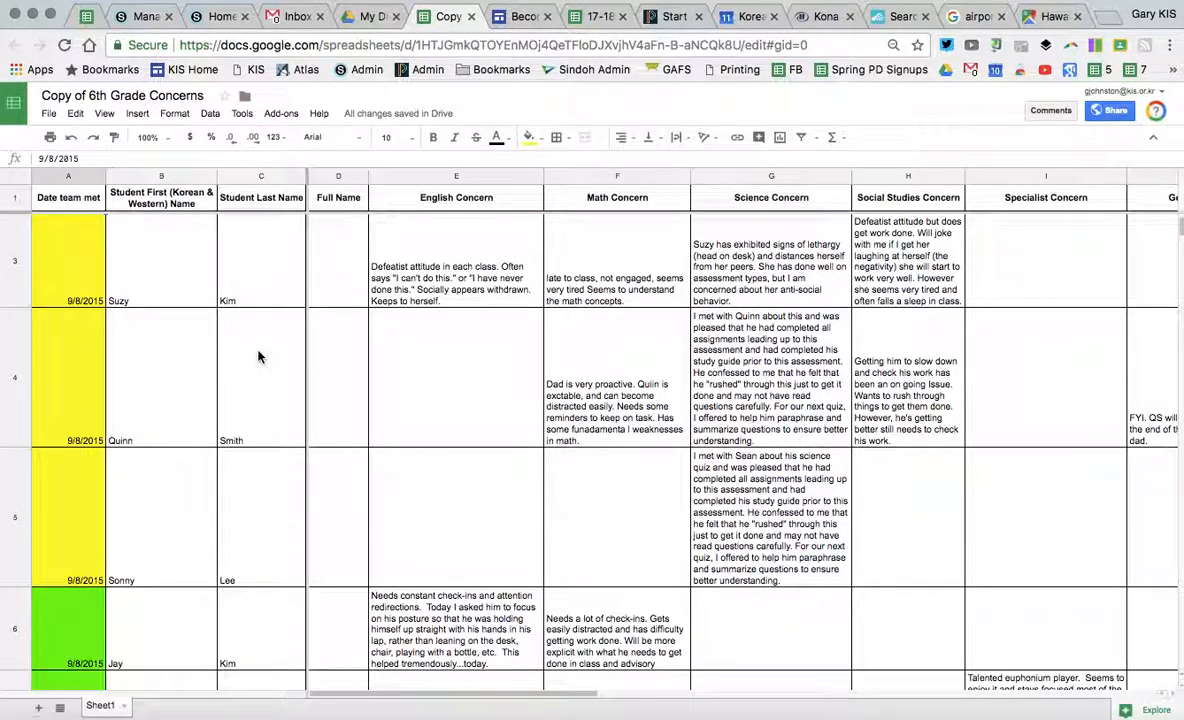
Merge the yellow date cells A2:A5 vertically, accepting that only the uppermost value is kept
{"action": "key", "text": "super+minus"}
{"action": "scroll", "coordinate": [261, 357], "scroll_direction": "up", "scroll_amount": 3}
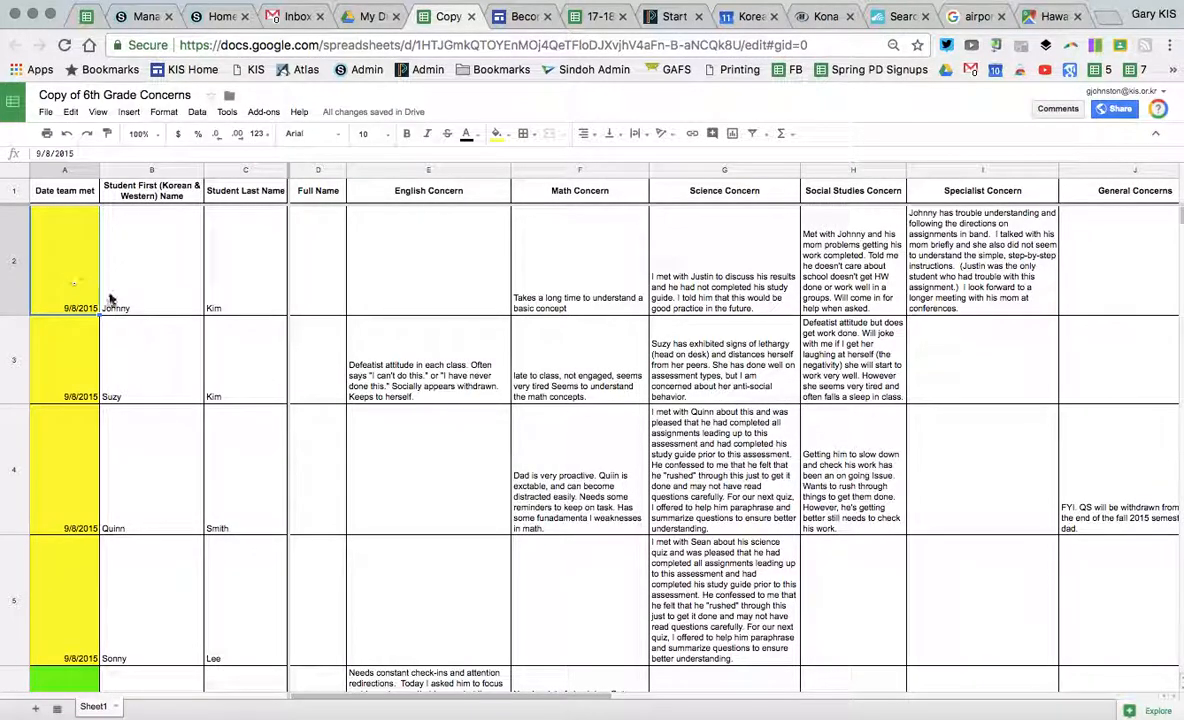
{"action": "left_click_drag", "start_coordinate": [72, 305], "coordinate": [64, 570]}
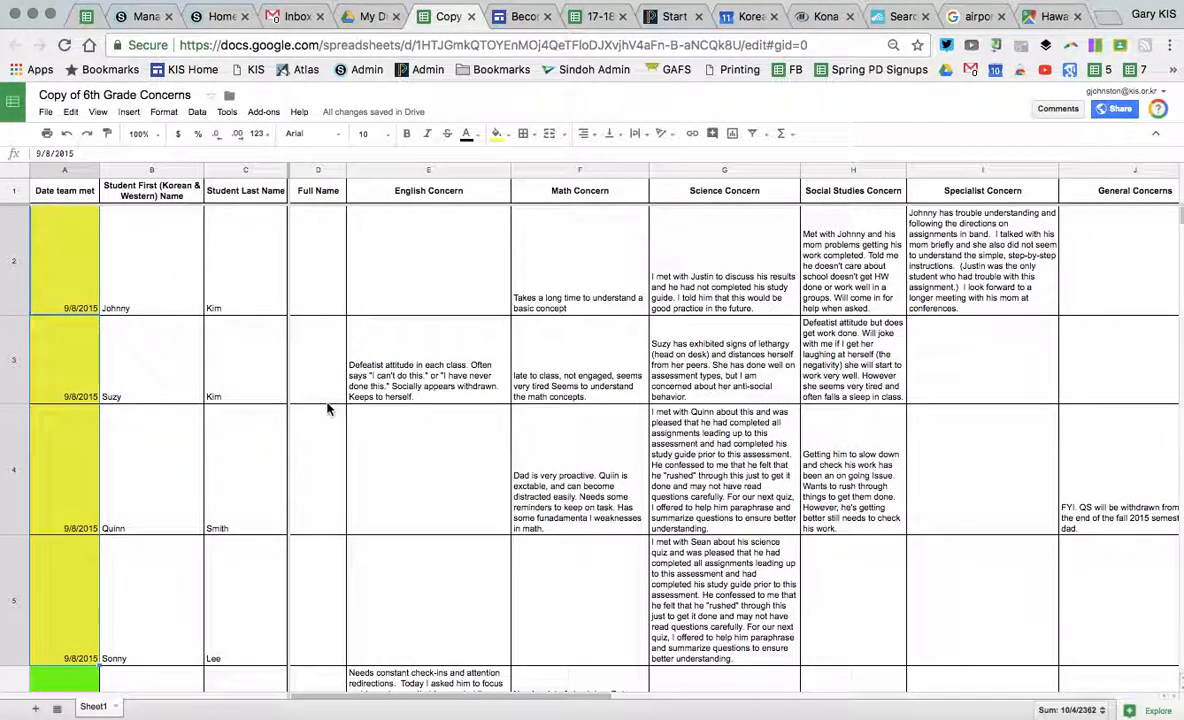
{"action": "left_click", "coordinate": [565, 138]}
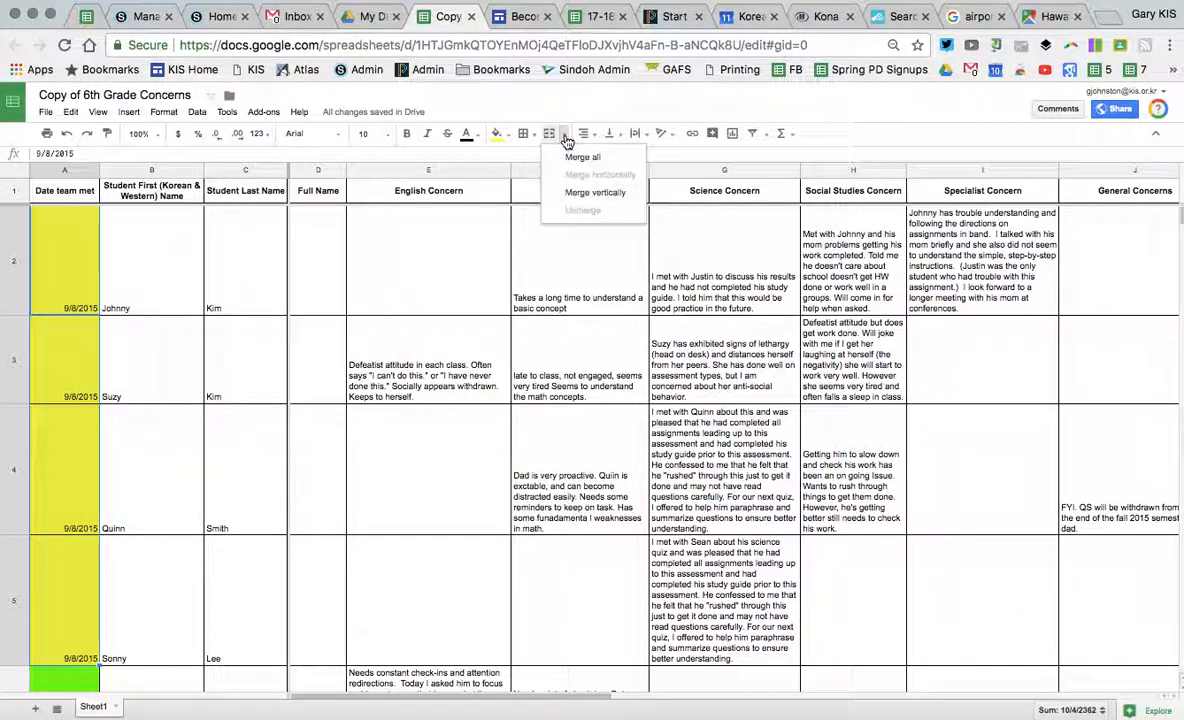
{"action": "left_click", "coordinate": [585, 195]}
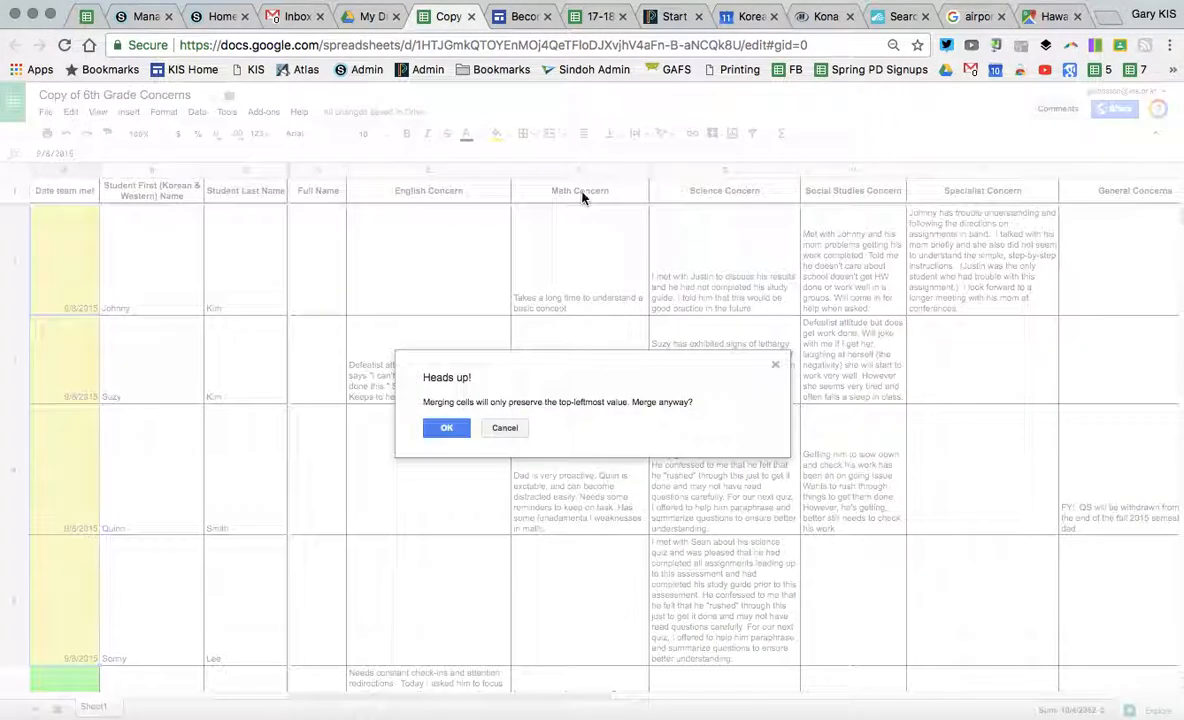
{"action": "left_click", "coordinate": [444, 426]}
Merge the green date cells A6:A9 vertically, keeping only the first date
{"action": "scroll", "coordinate": [174, 411], "scroll_direction": "down", "scroll_amount": 5}
{"action": "left_click", "coordinate": [86, 343]}
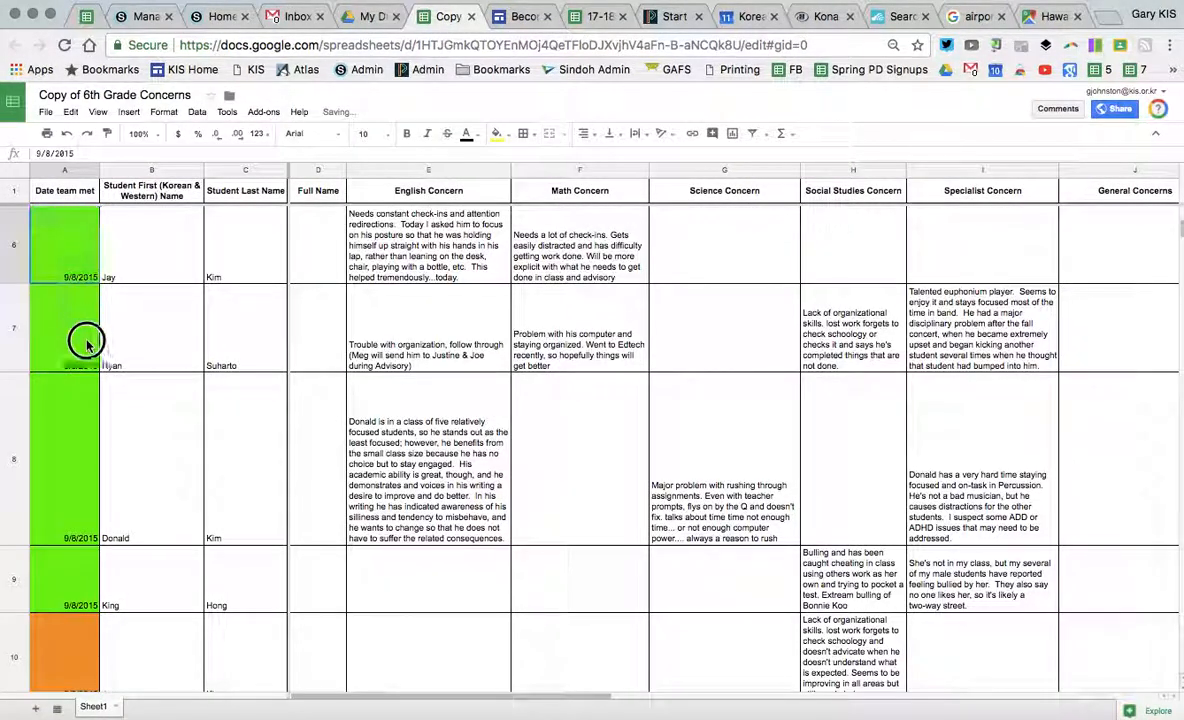
{"action": "left_click", "coordinate": [496, 133]}
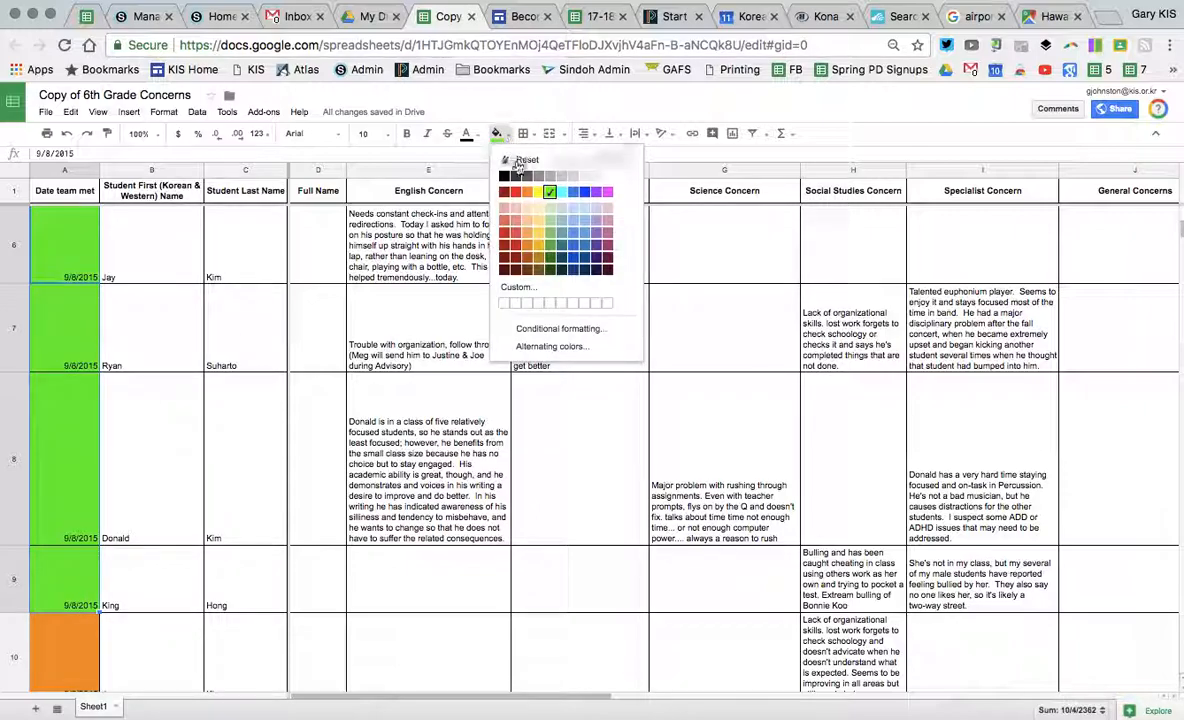
{"action": "left_click", "coordinate": [563, 136]}
{"action": "left_click", "coordinate": [575, 192]}
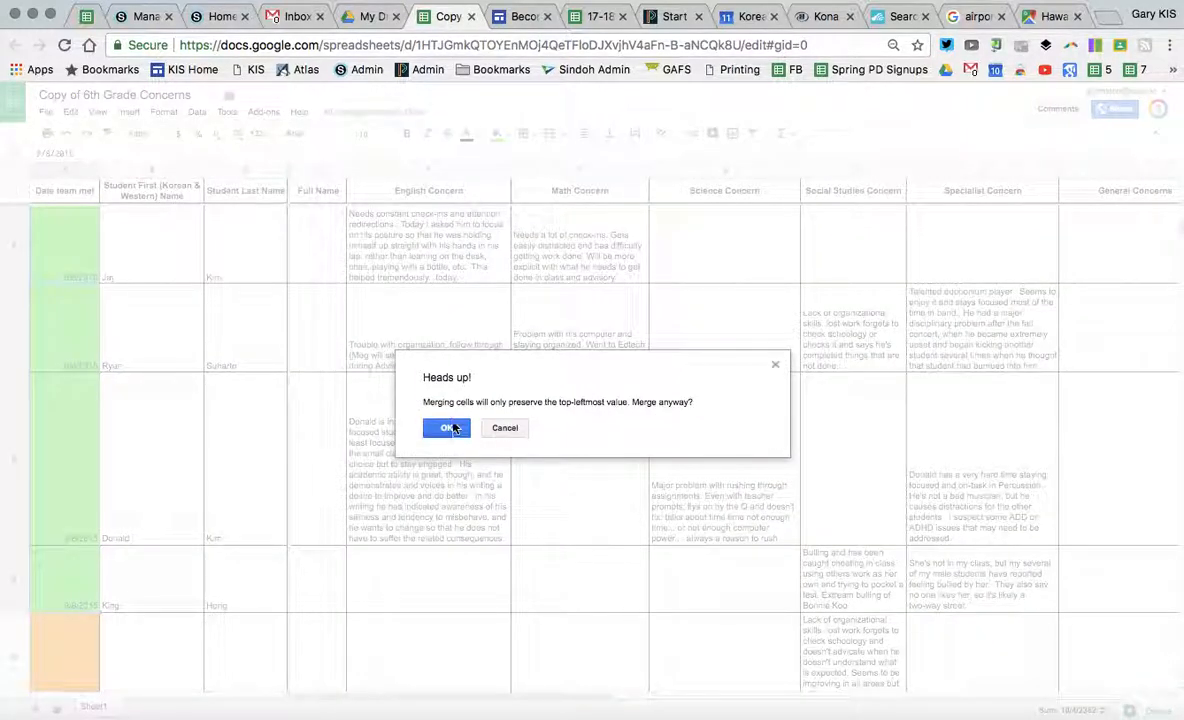
{"action": "key", "text": "Return"}
Merge the yellow date cells A11:A13 vertically into a single cell, accepting the loss of the lower values
{"action": "scroll", "coordinate": [270, 346], "scroll_direction": "down", "scroll_amount": 3}
{"action": "left_click", "coordinate": [58, 320]}
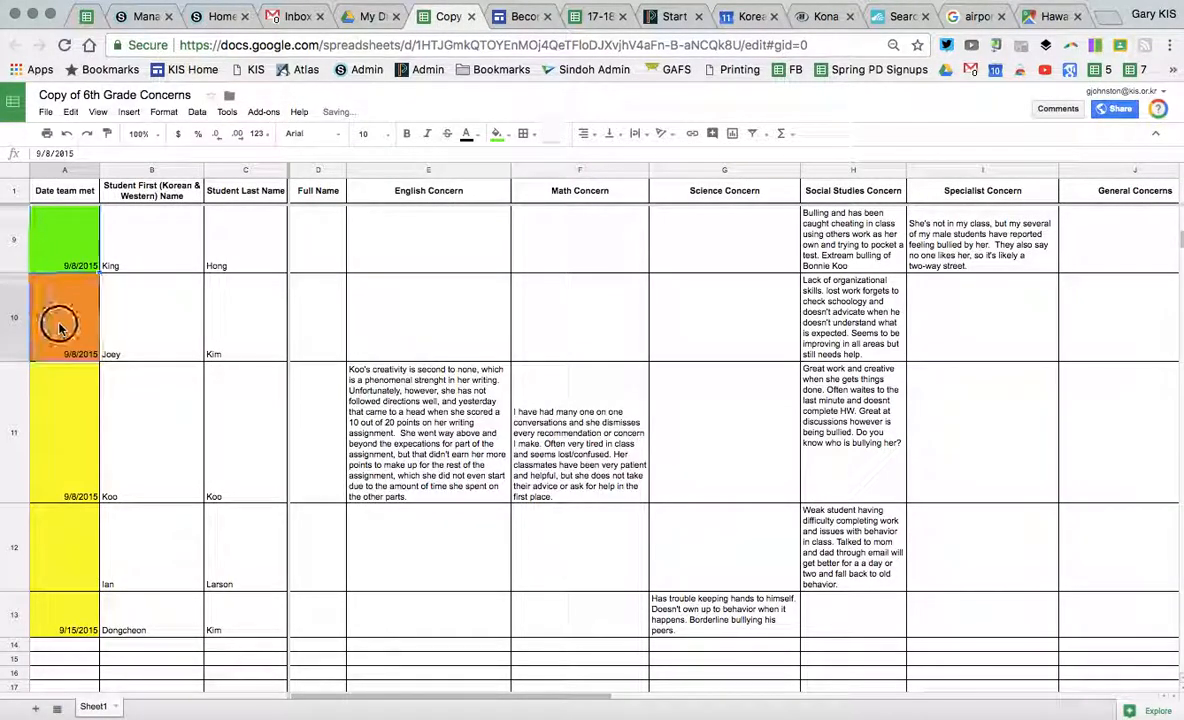
{"action": "left_click_drag", "start_coordinate": [65, 430], "coordinate": [63, 600]}
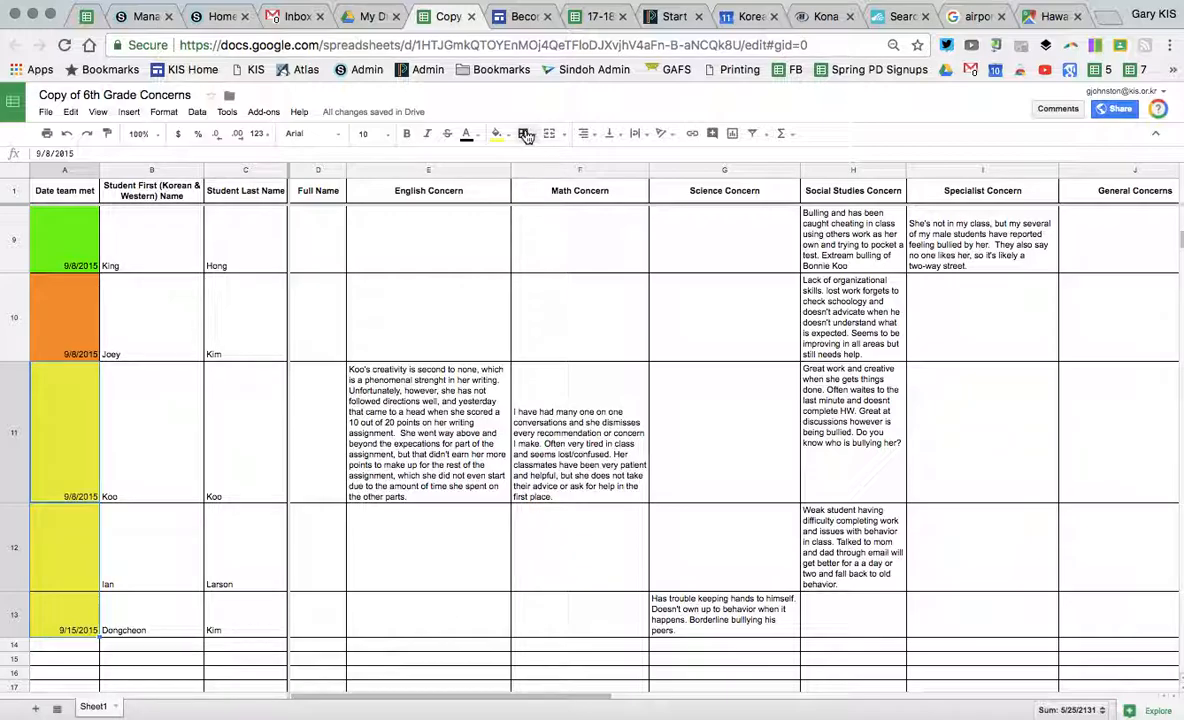
{"action": "left_click", "coordinate": [564, 134]}
{"action": "left_click", "coordinate": [578, 189]}
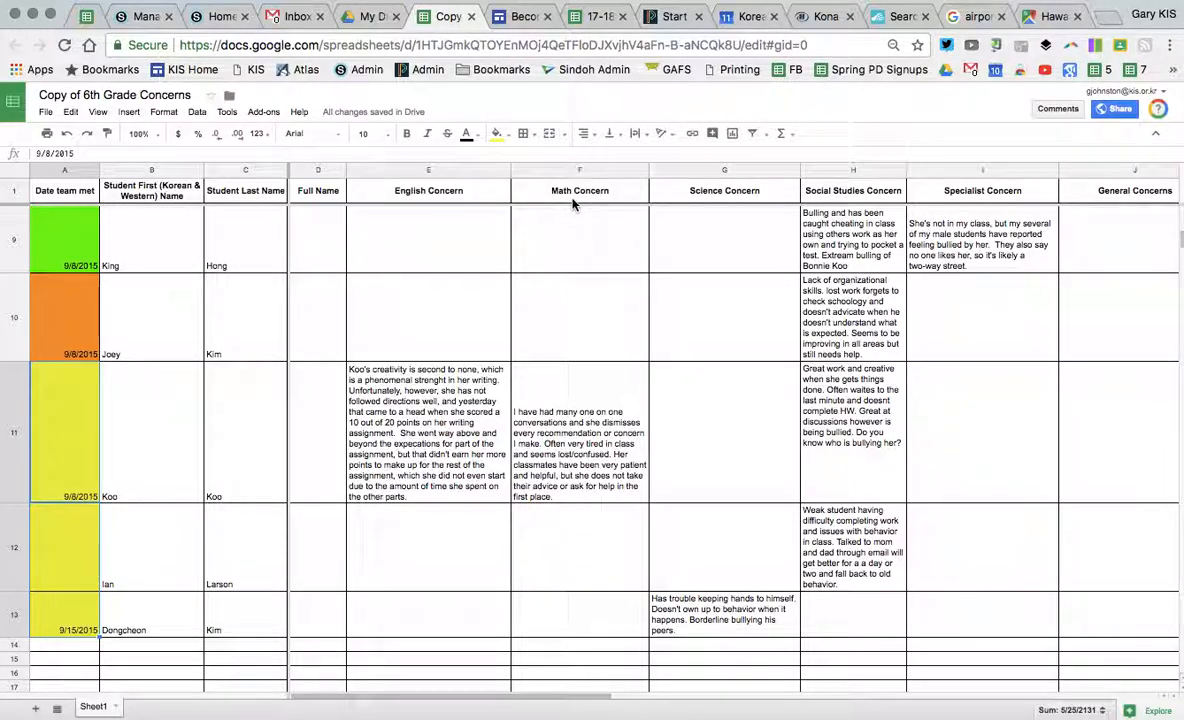
{"action": "left_click", "coordinate": [446, 427]}
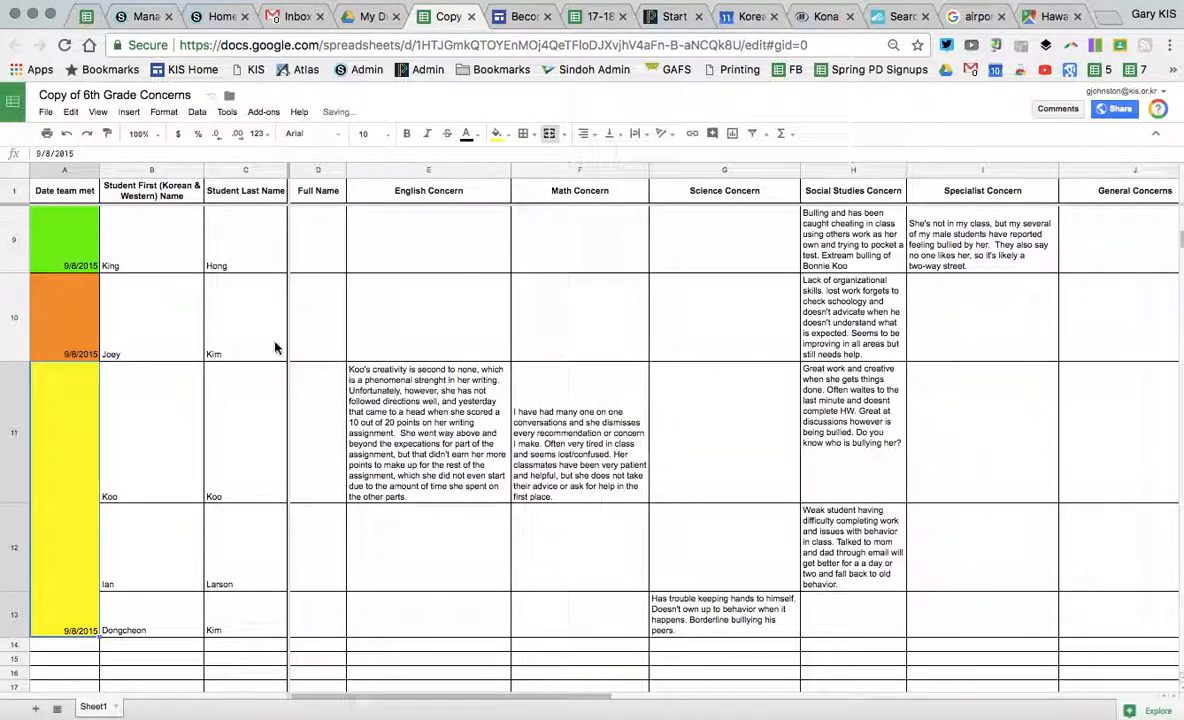
Try merging the student first name and last name header cells B1:C1 with Merge all, and undo the merge
{"action": "scroll", "coordinate": [270, 340], "scroll_direction": "up", "scroll_amount": 4}
{"action": "scroll", "coordinate": [275, 349], "scroll_direction": "up", "scroll_amount": 5}
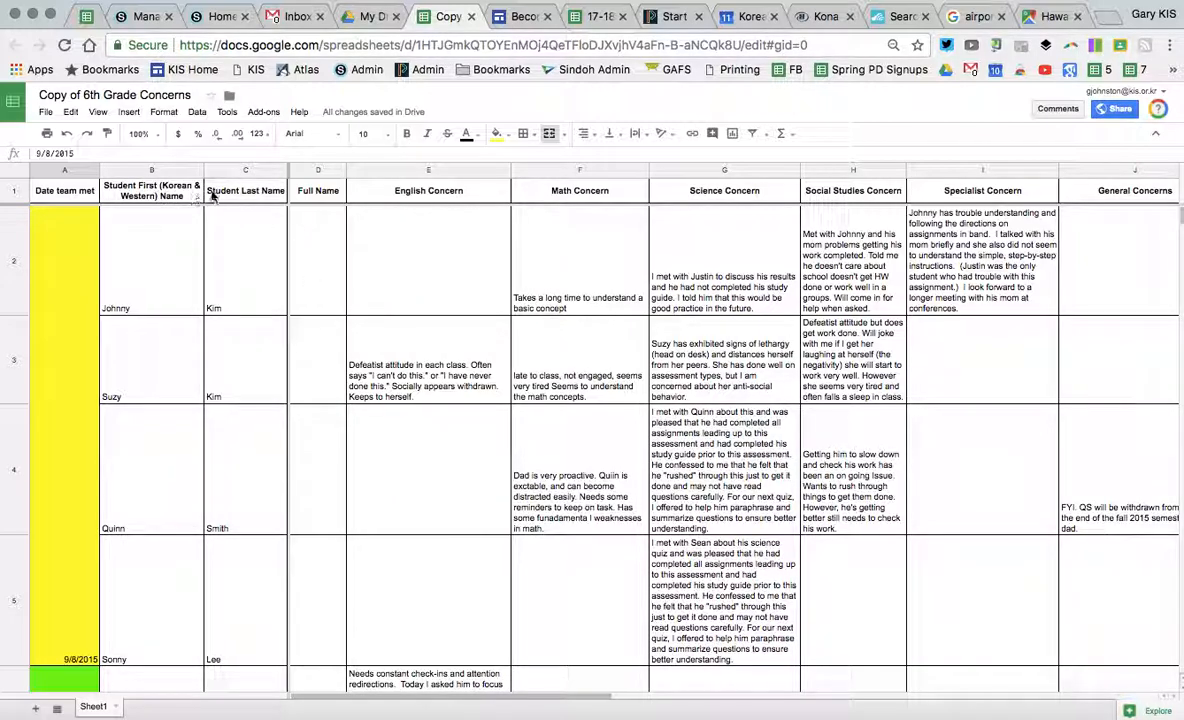
{"action": "left_click_drag", "start_coordinate": [166, 190], "coordinate": [221, 202]}
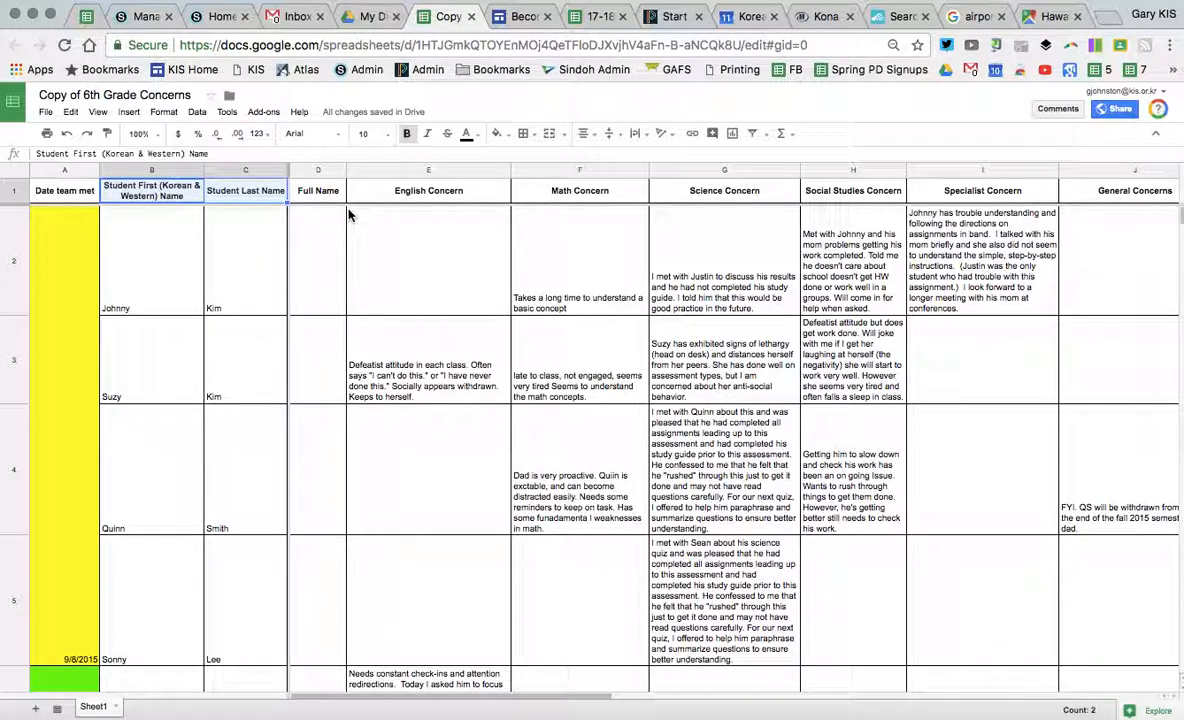
{"action": "left_click", "coordinate": [563, 133]}
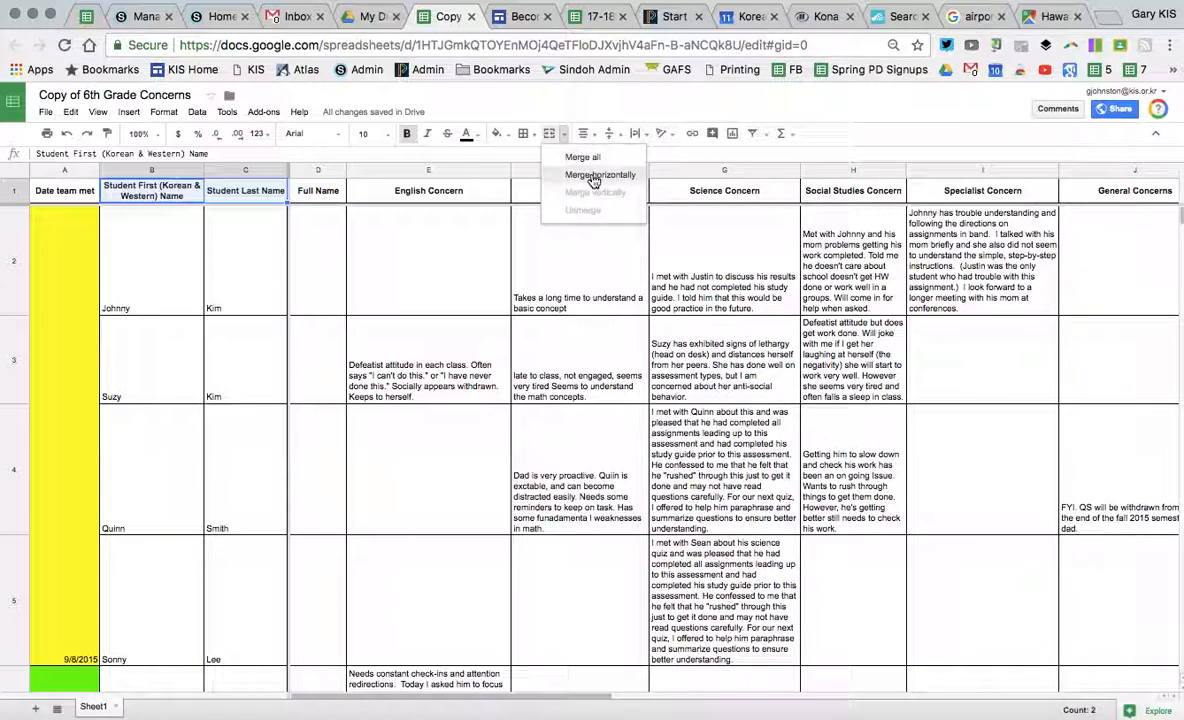
{"action": "left_click", "coordinate": [585, 158]}
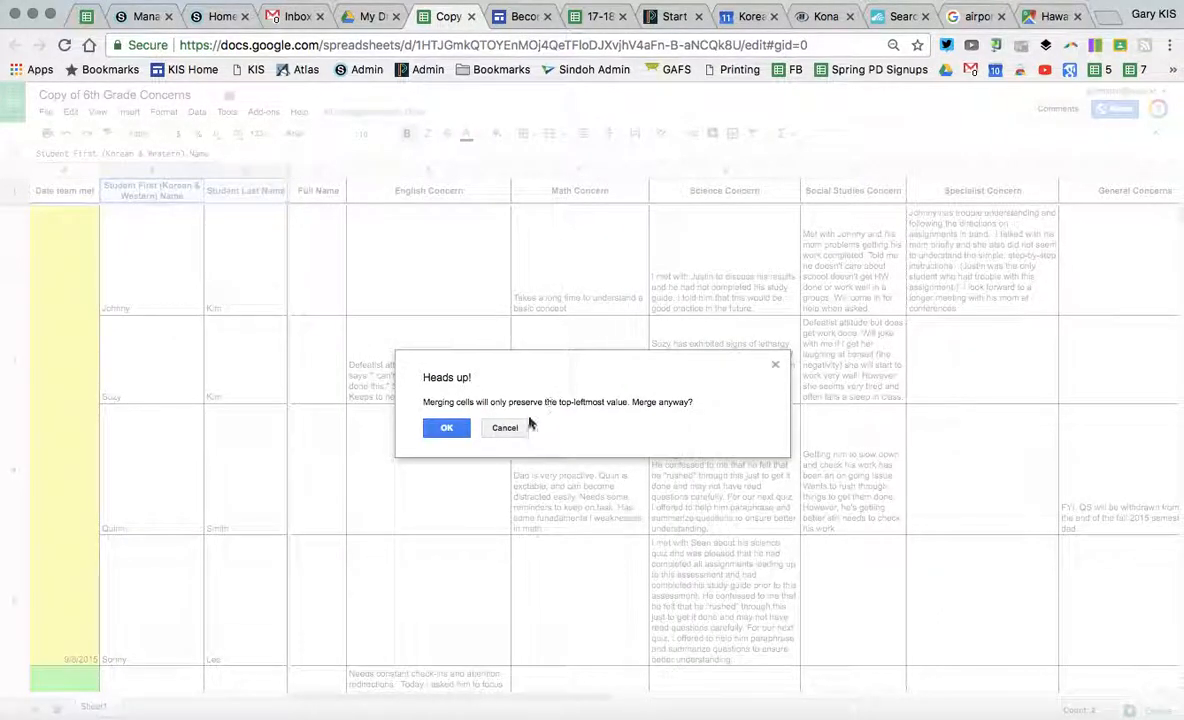
{"action": "left_click", "coordinate": [455, 430]}
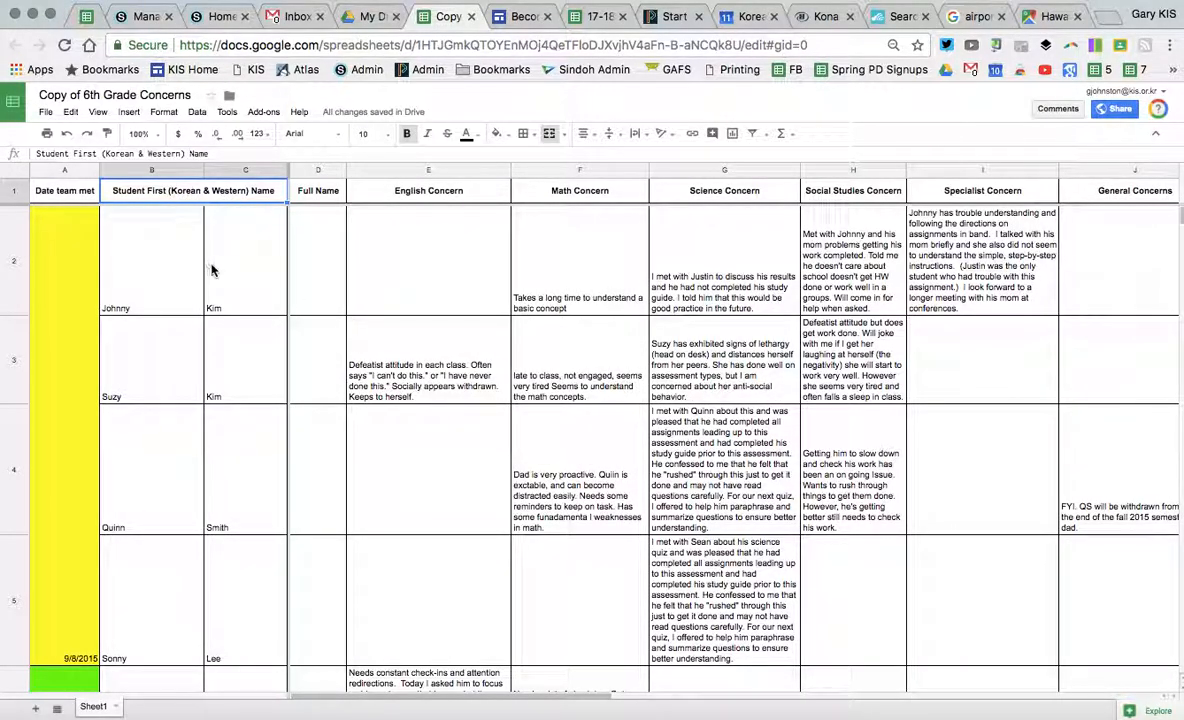
{"action": "left_click", "coordinate": [67, 135]}
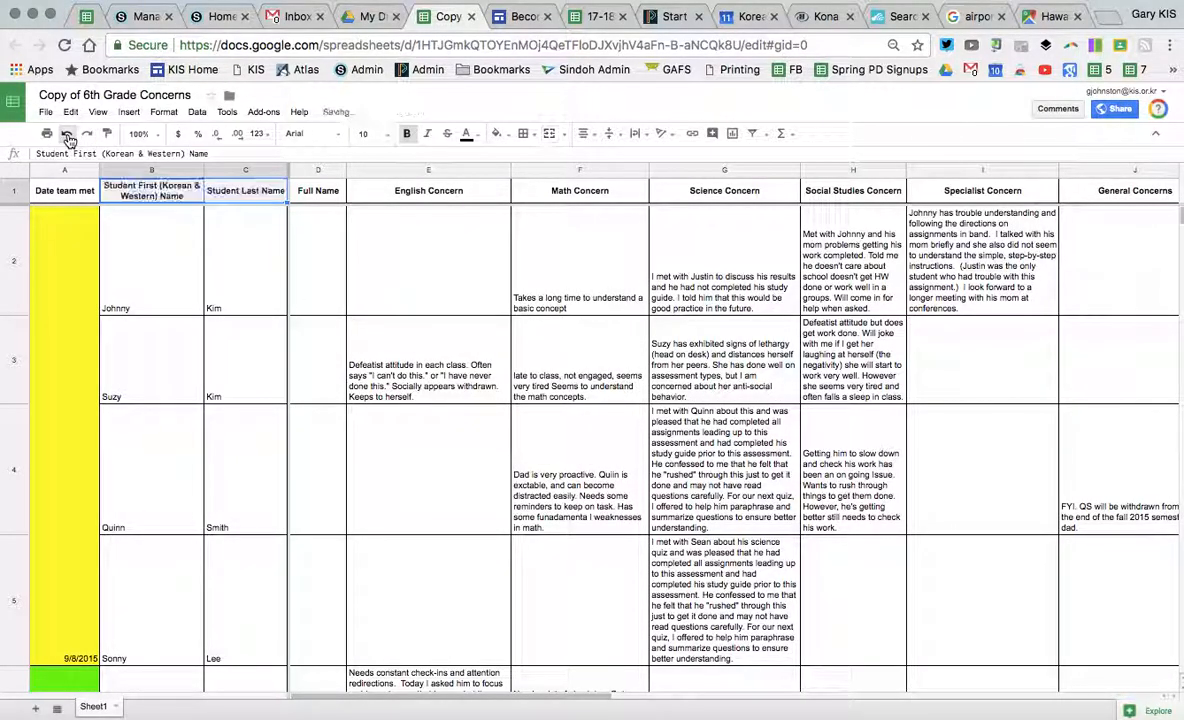
Combine the first and last names in D2 with =concatenate(B2,C2) and fill the formula down to D4
{"action": "left_click", "coordinate": [306, 279]}
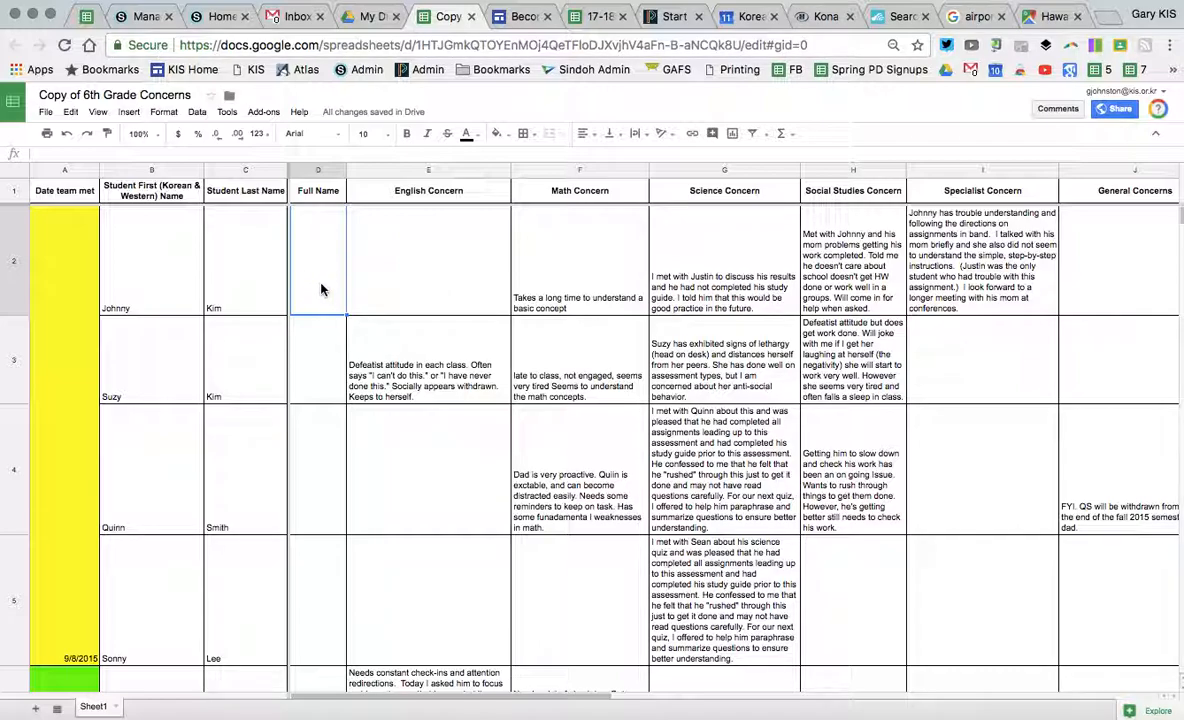
{"action": "type", "text": "="}
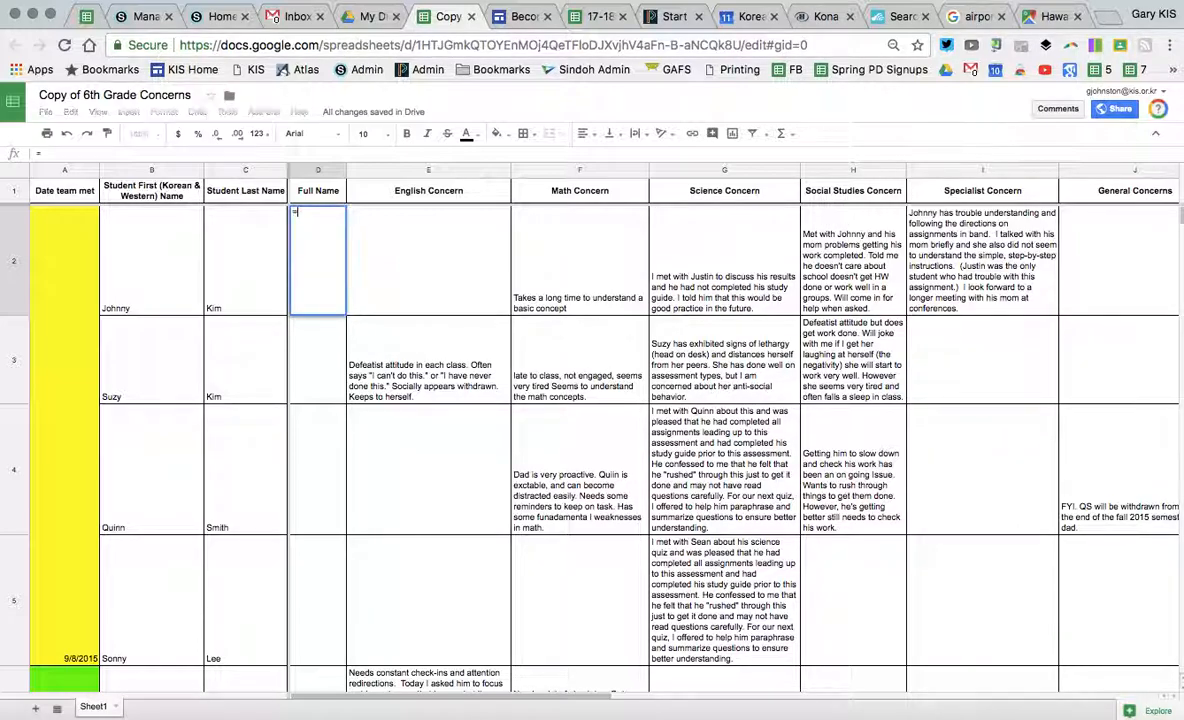
{"action": "type", "text": "c"}
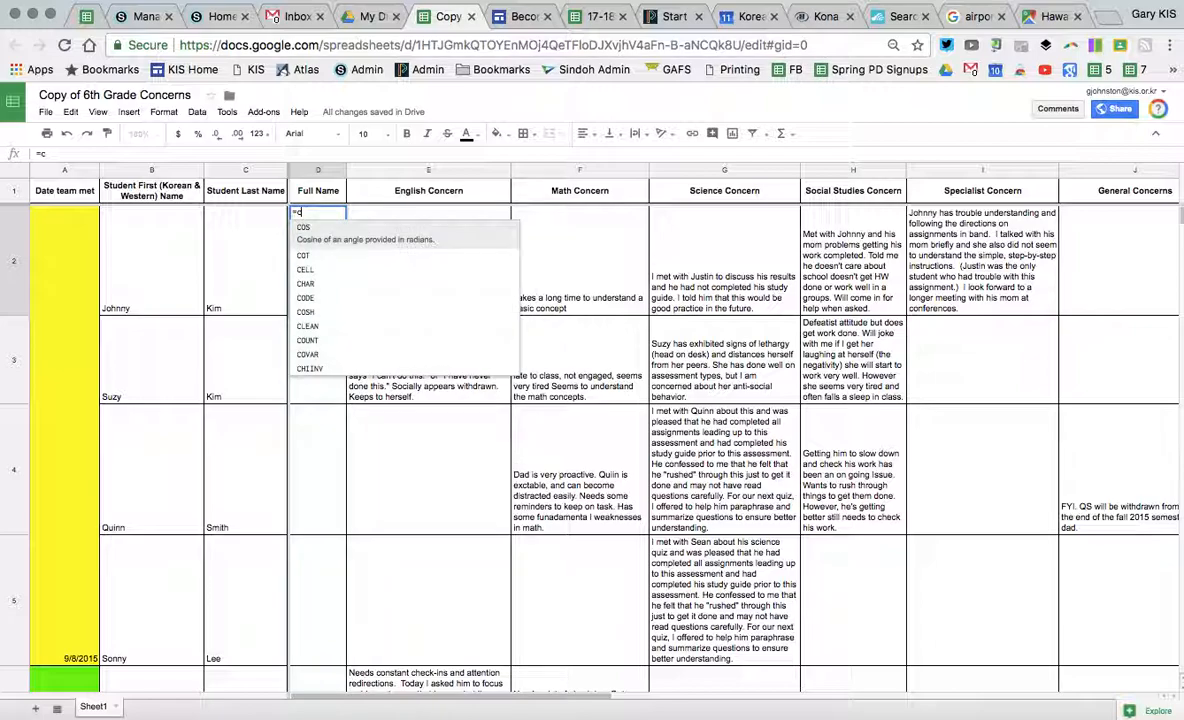
{"action": "type", "text": "oncatenate"}
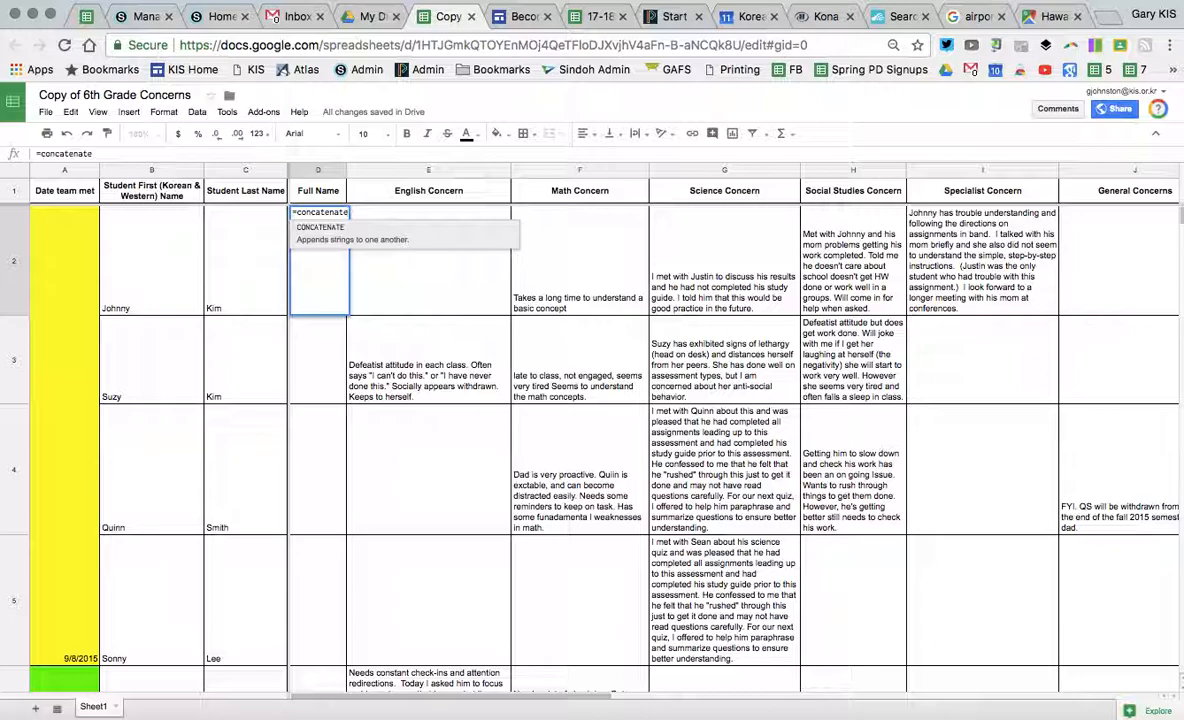
{"action": "type", "text": "("}
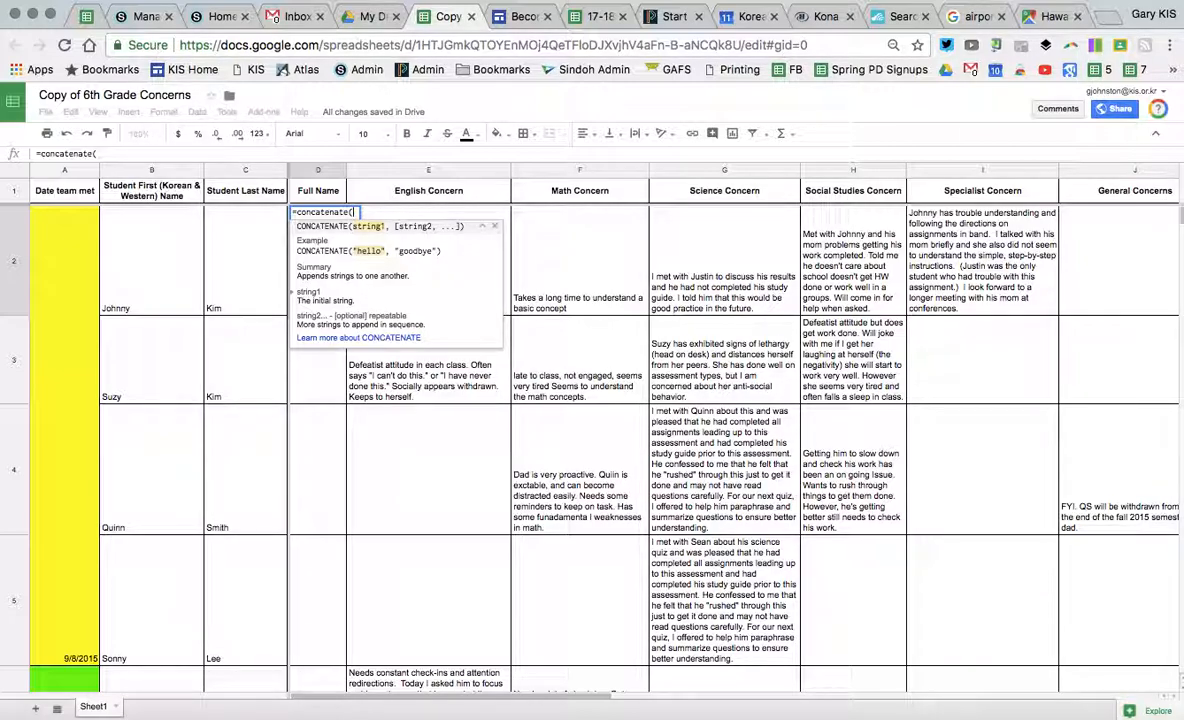
{"action": "type", "text": "B"}
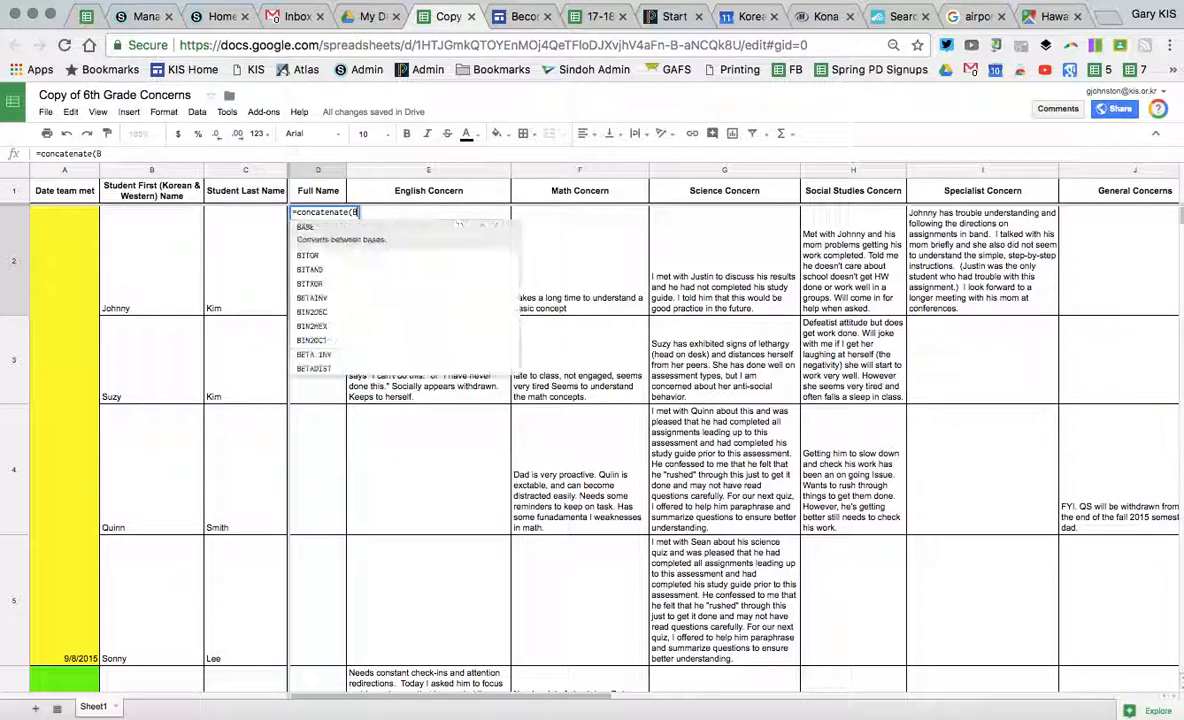
{"action": "type", "text": "2,"}
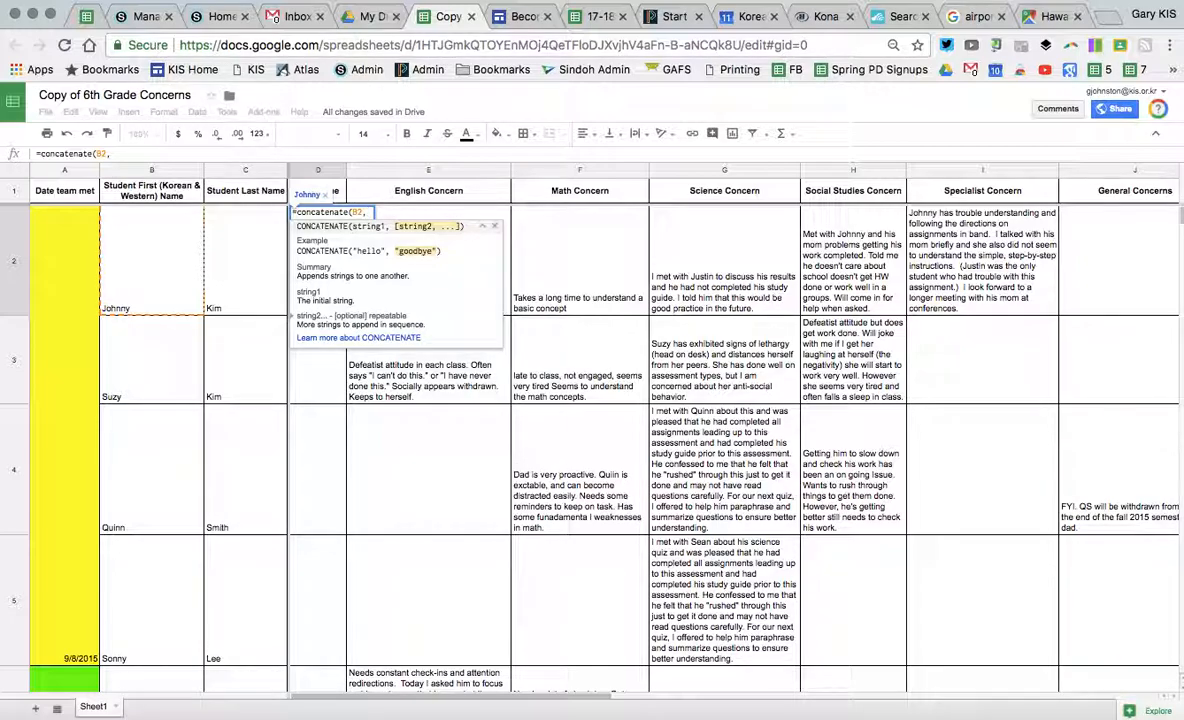
{"action": "type", "text": "C2"}
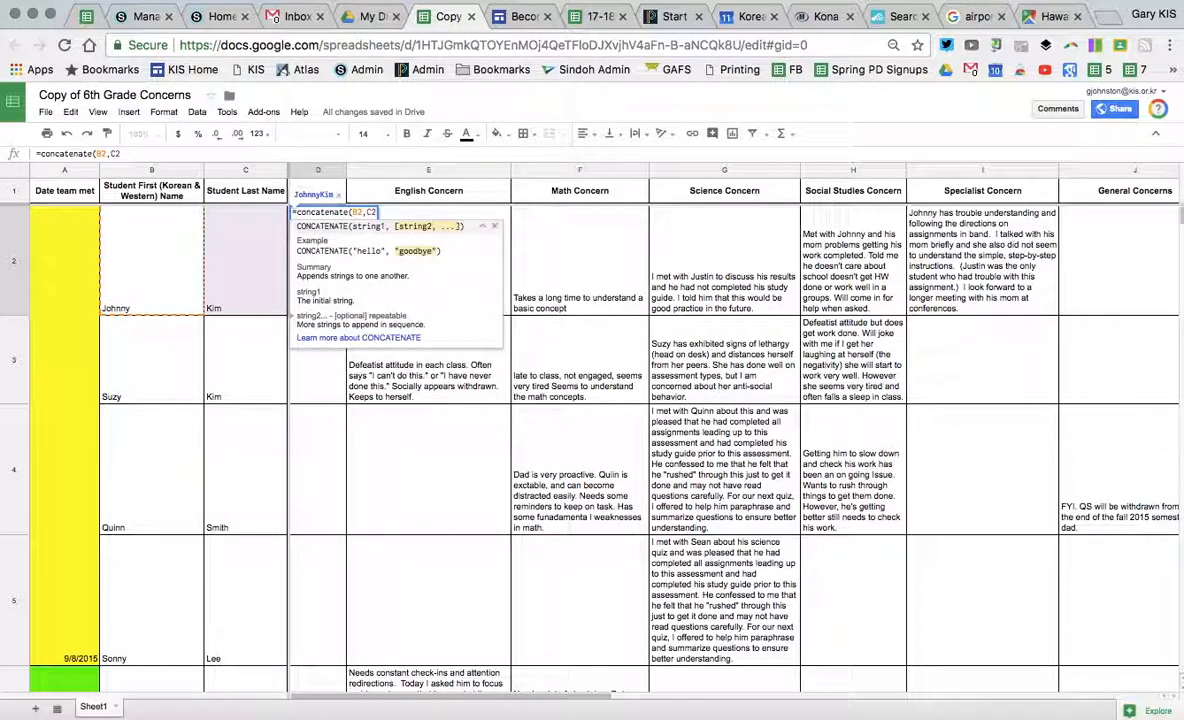
{"action": "type", "text": ")"}
{"action": "key", "text": "Return"}
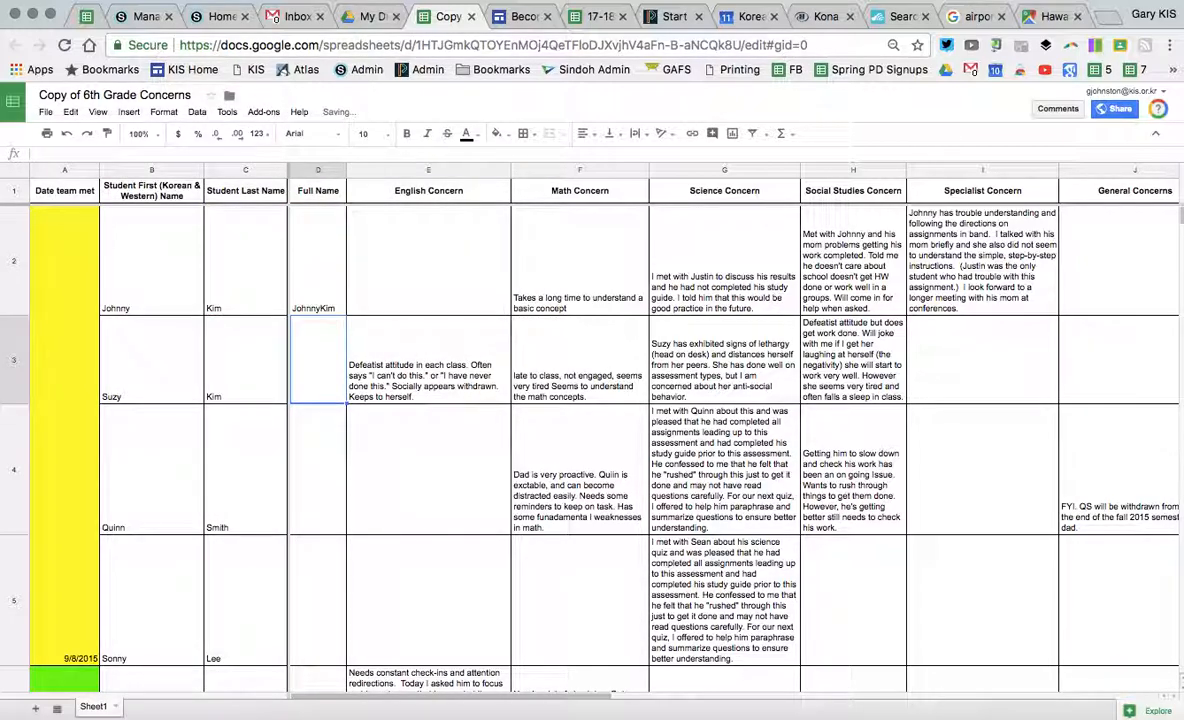
{"action": "left_click", "coordinate": [322, 308]}
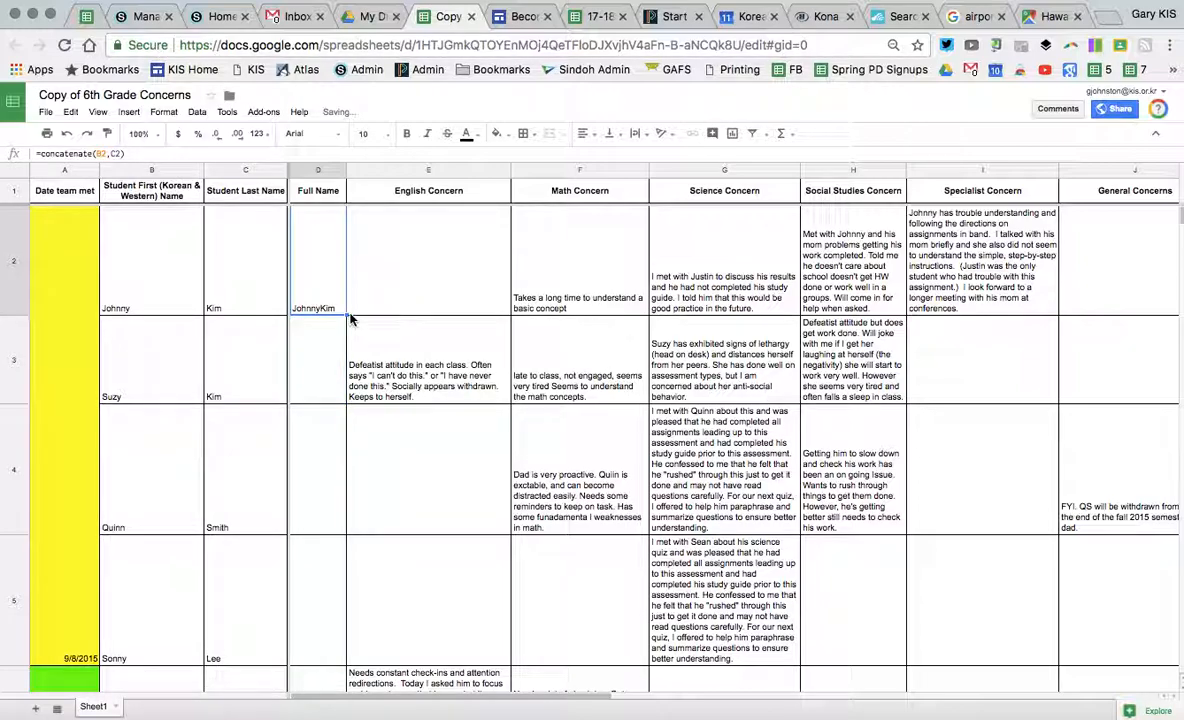
{"action": "left_click_drag", "start_coordinate": [347, 311], "coordinate": [338, 480]}
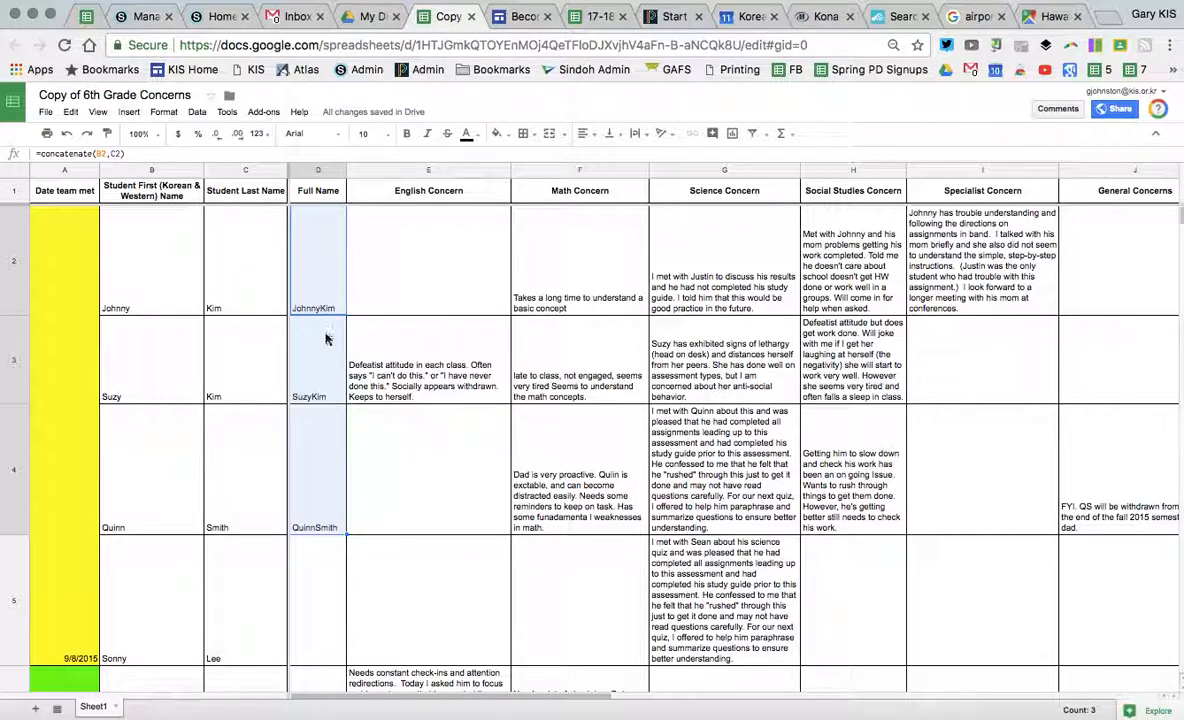
Try adding a space between the comma and C2 in the concatenate formula in D2
{"action": "left_click", "coordinate": [316, 283]}
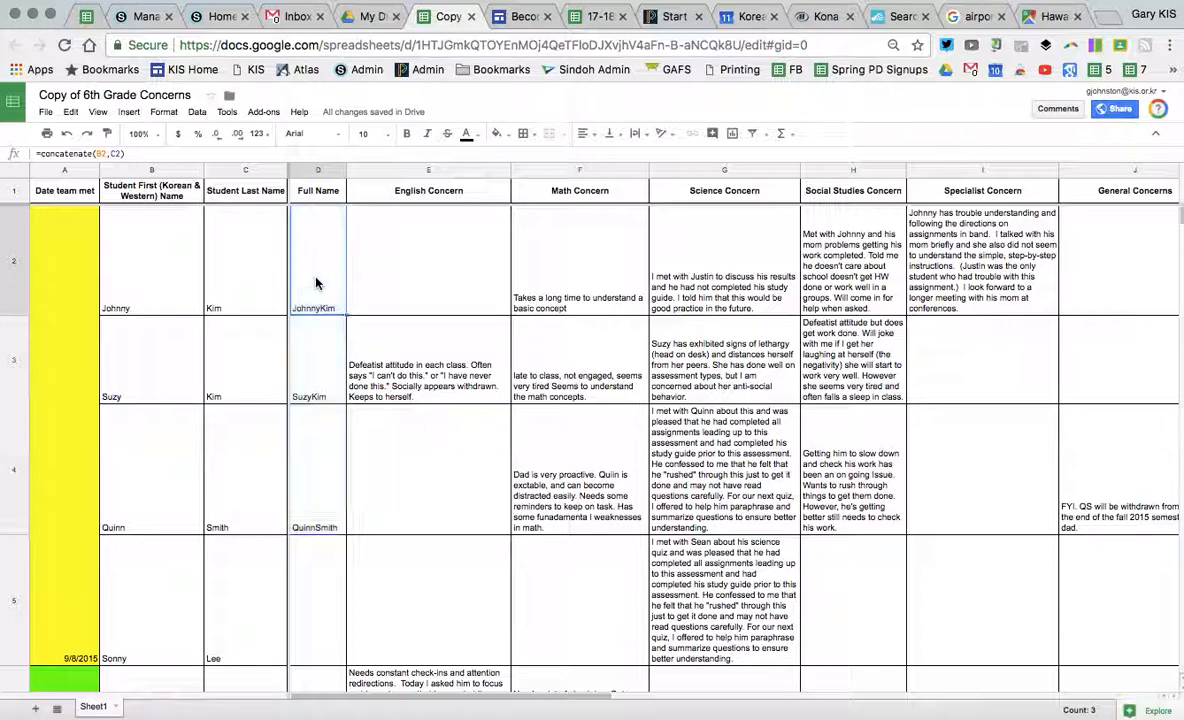
{"action": "left_click", "coordinate": [111, 153]}
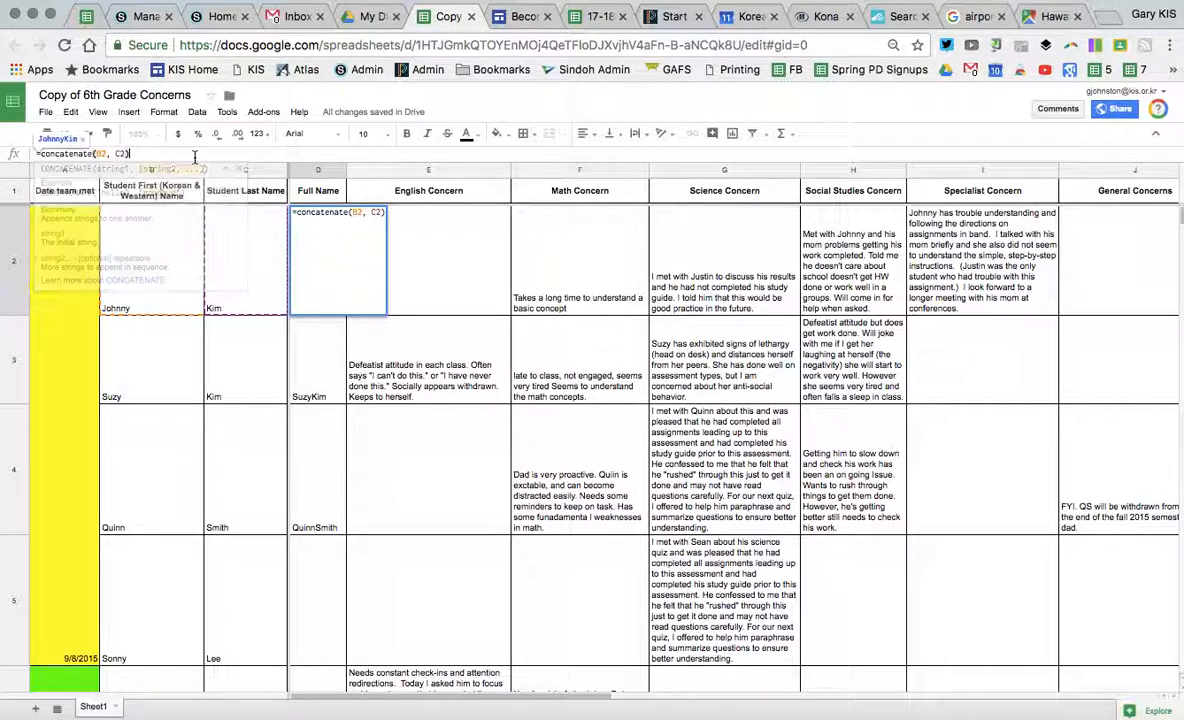
{"action": "key", "text": "Return"}
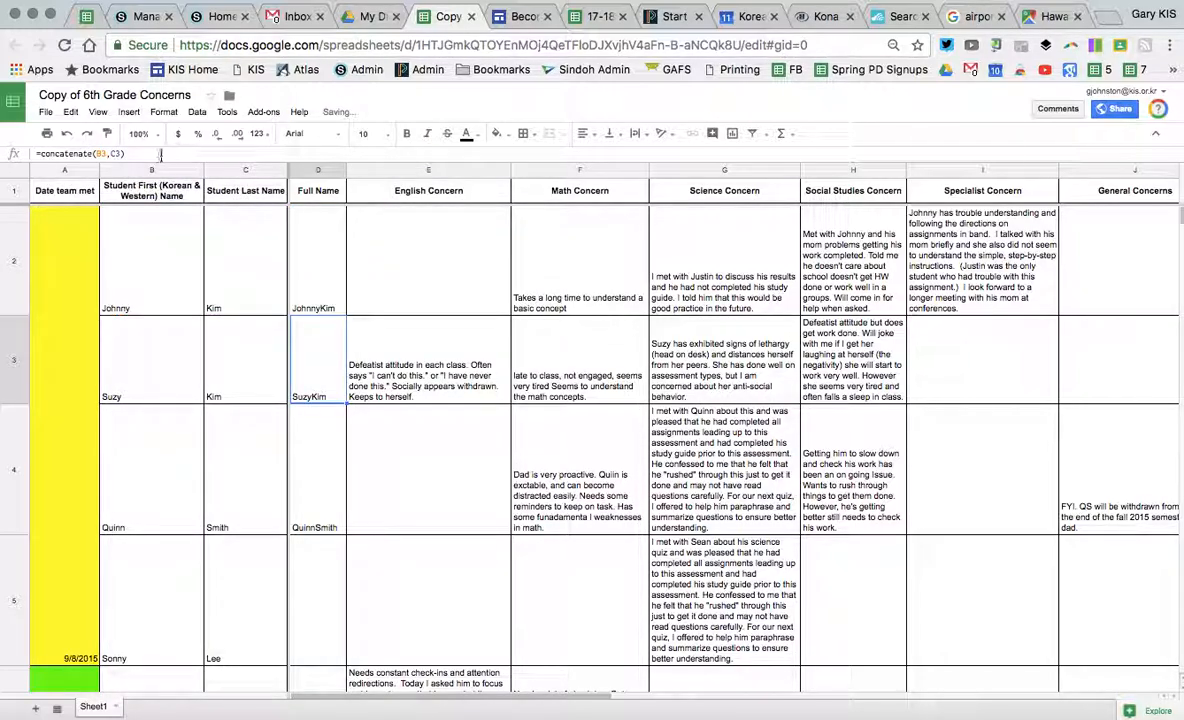
Change the D2 formula to =concatenate(B2," ",C2) and fill it down to D4
{"action": "left_click", "coordinate": [290, 244]}
{"action": "left_click", "coordinate": [115, 155]}
{"action": "key", "text": "BackSpace"}
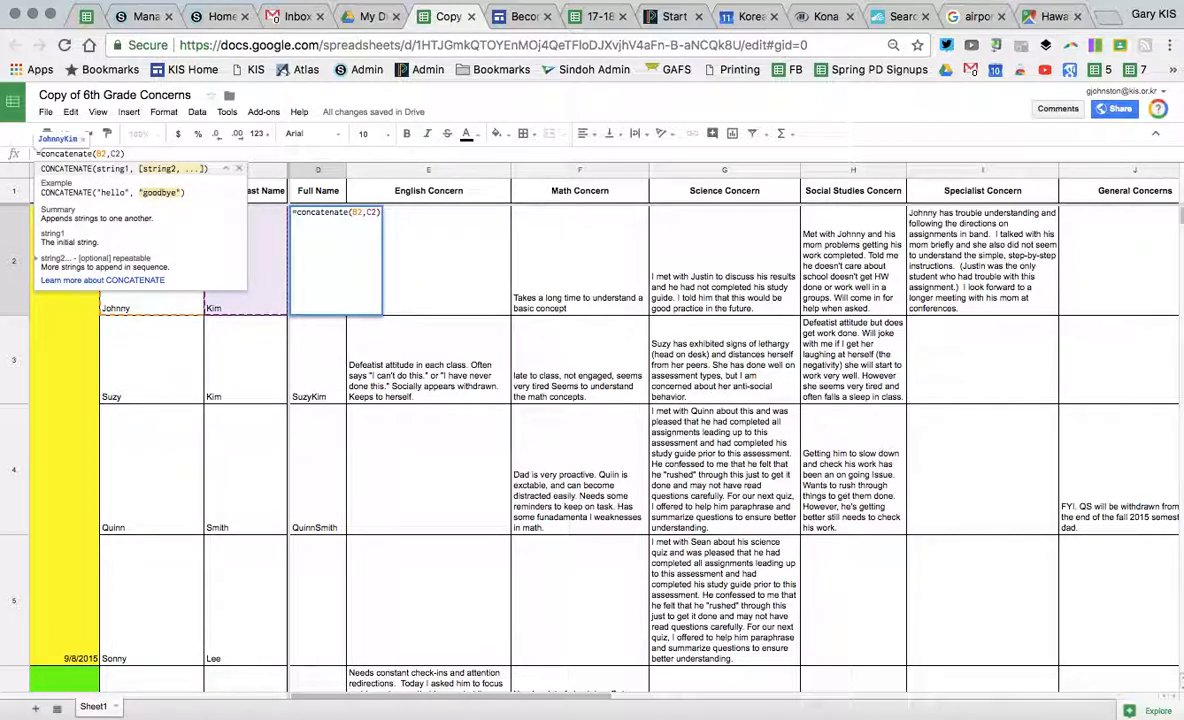
{"action": "type", "text": "\""}
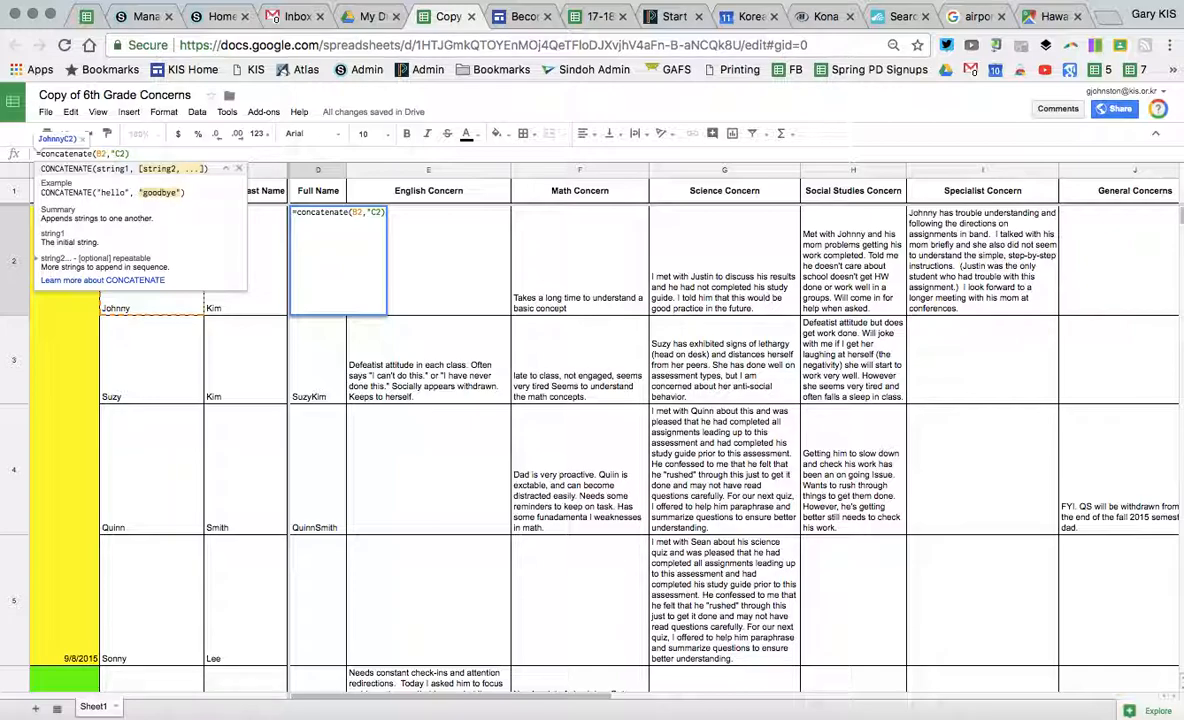
{"action": "type", "text": " \","}
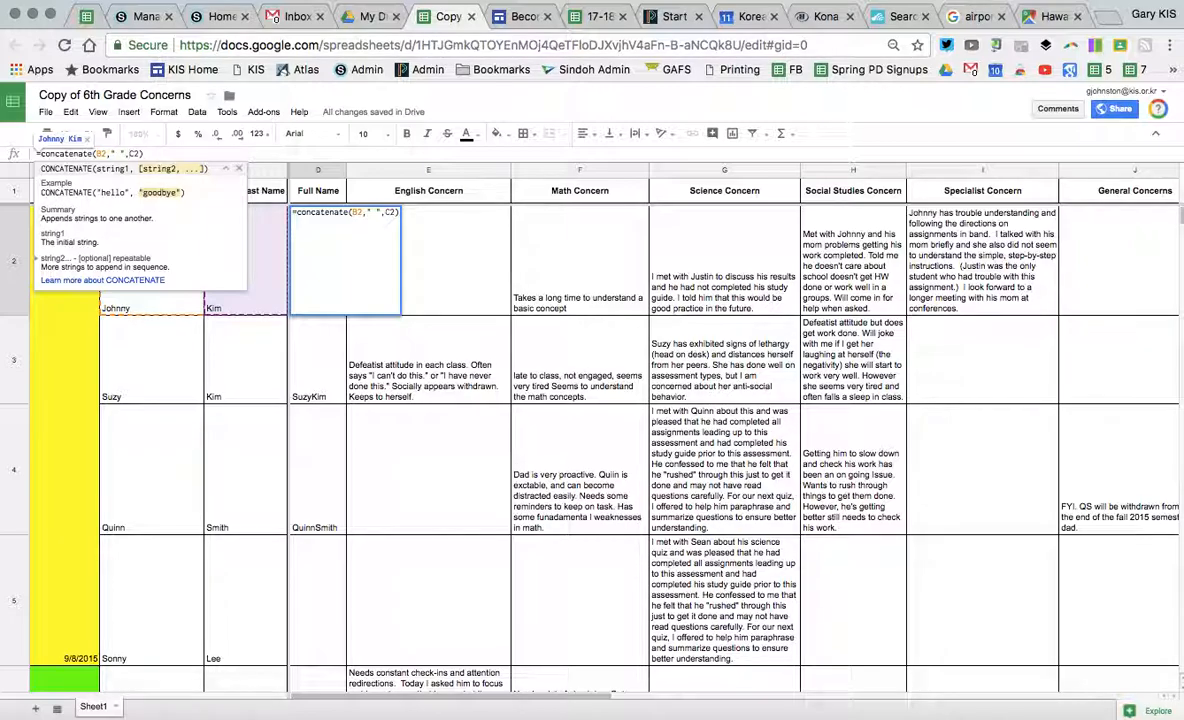
{"action": "key", "text": "Return"}
{"action": "left_click", "coordinate": [316, 255]}
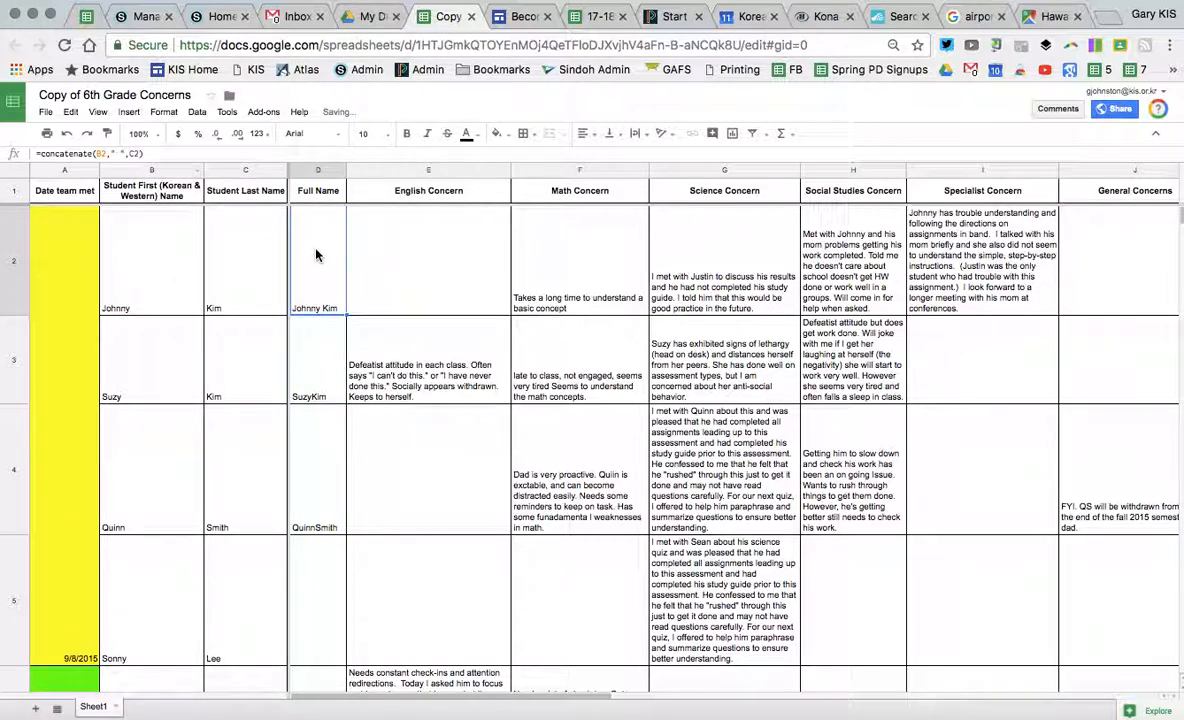
{"action": "left_click_drag", "start_coordinate": [347, 314], "coordinate": [340, 462]}
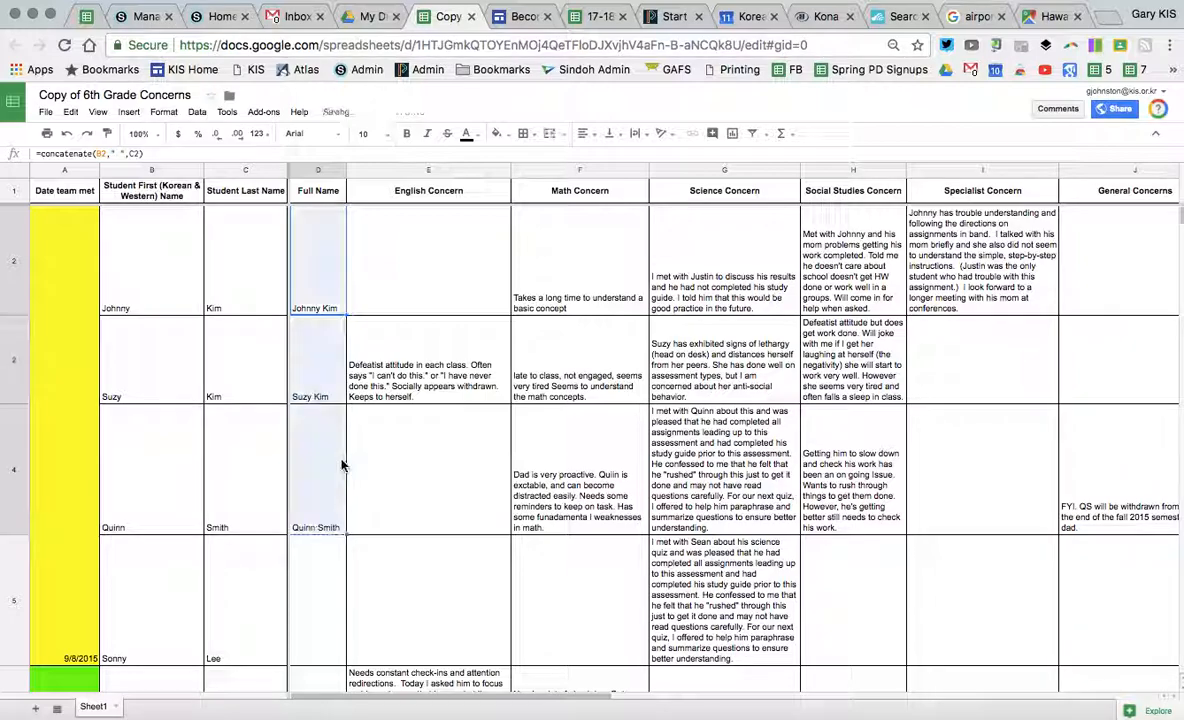
{"action": "left_click", "coordinate": [412, 252]}
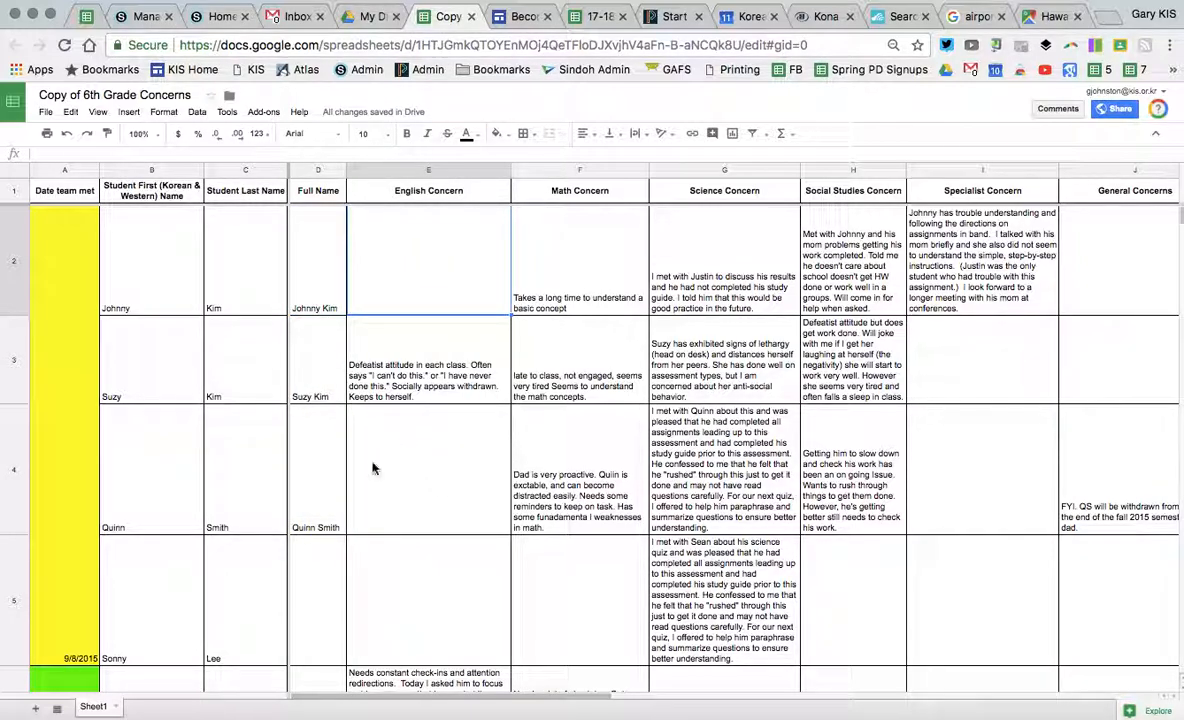
Rename Sheet1 as 9/8/15
{"action": "left_click", "coordinate": [118, 708]}
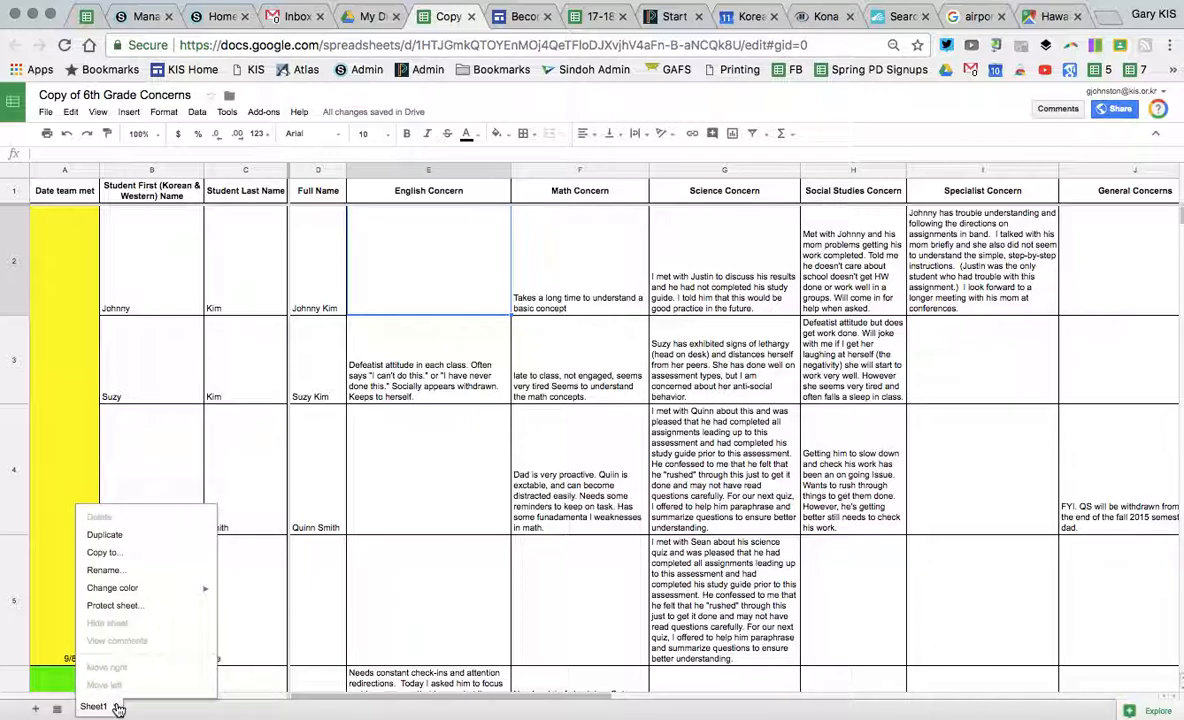
{"action": "left_click", "coordinate": [62, 638]}
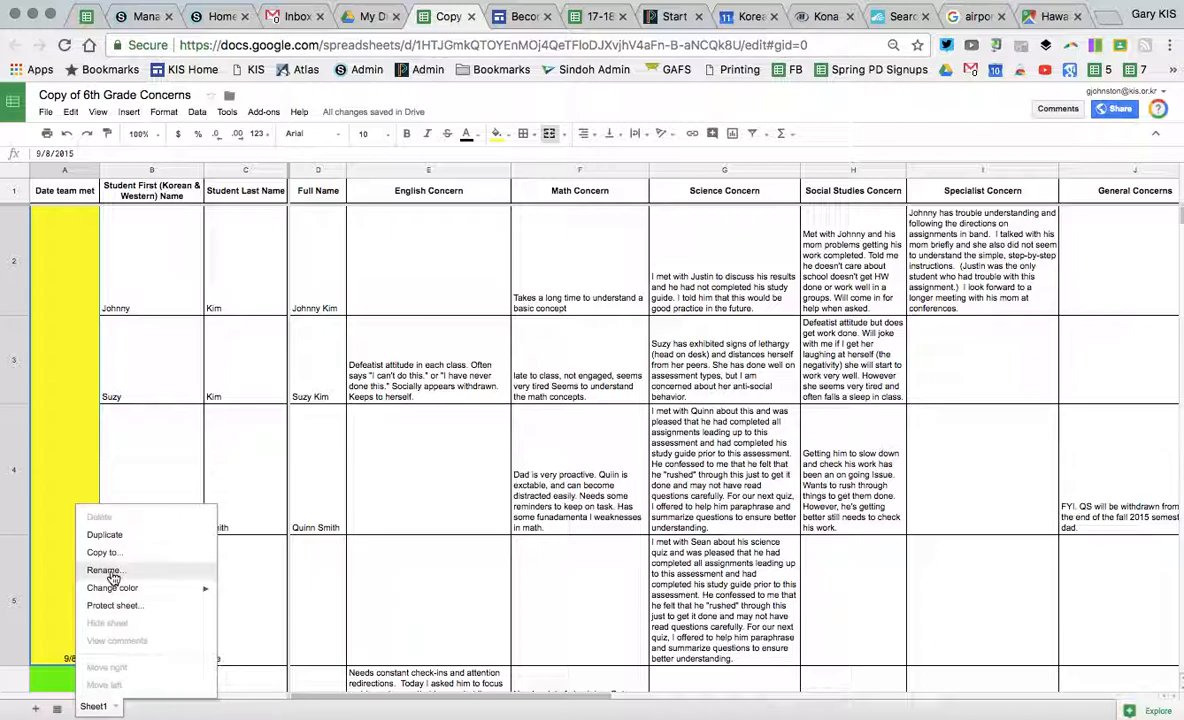
{"action": "left_click", "coordinate": [108, 571]}
{"action": "type", "text": "6"}
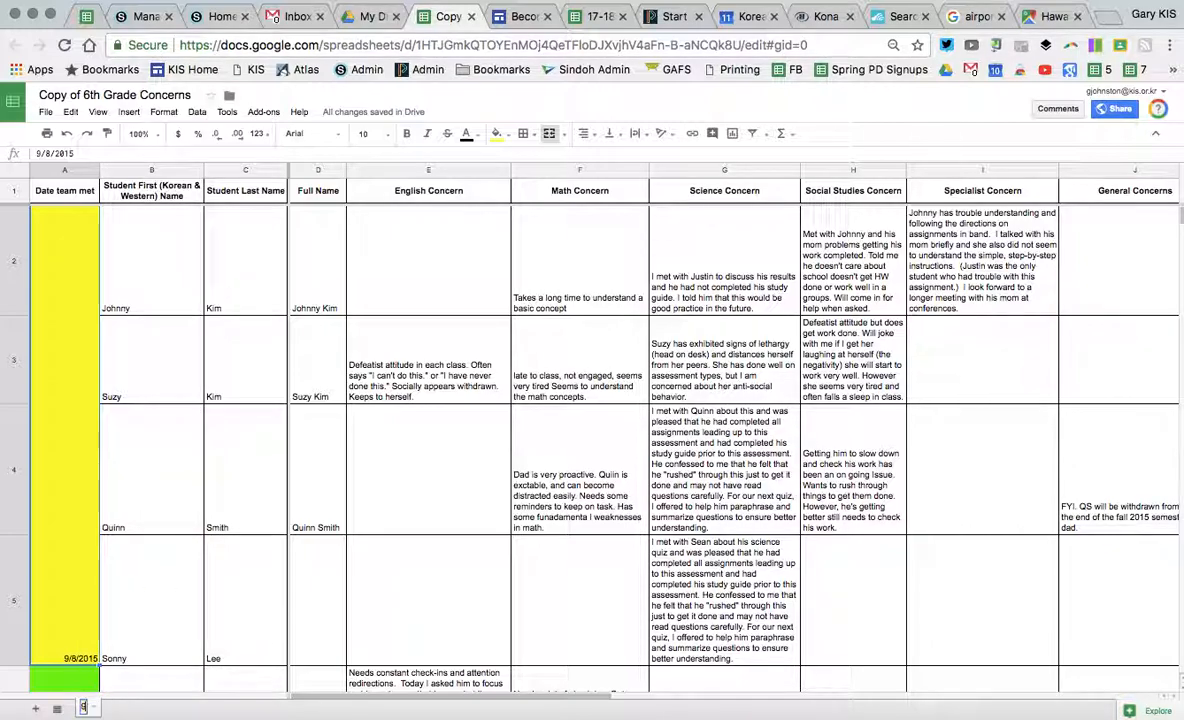
{"action": "type", "text": "/8/15"}
{"action": "key", "text": "Return"}
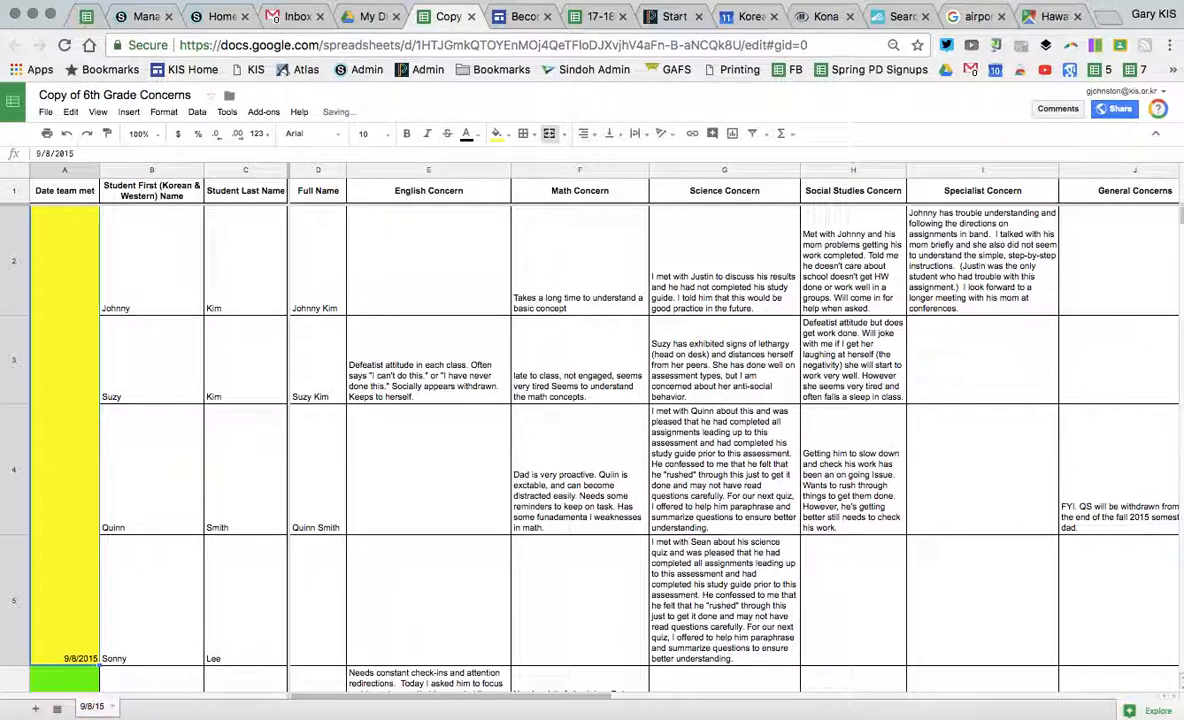
Duplicate the 9/8/15 sheet and rename the copy as 9/15/15
{"action": "left_click", "coordinate": [113, 708]}
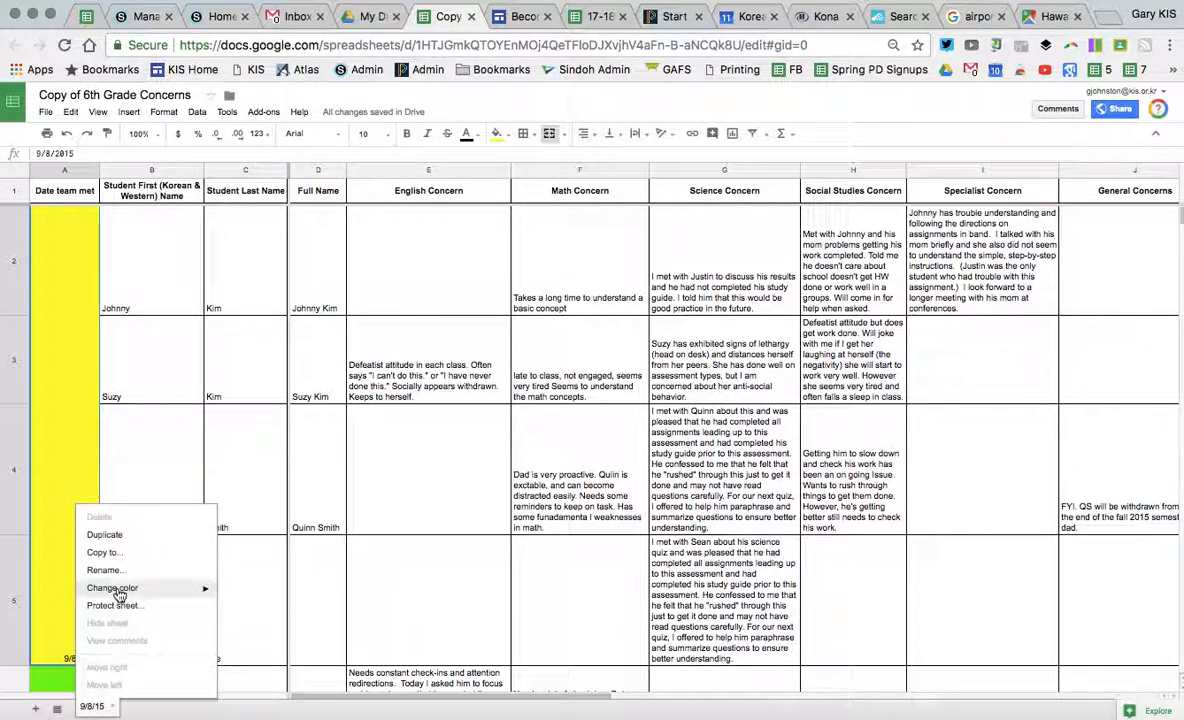
{"action": "left_click", "coordinate": [106, 534]}
{"action": "left_click", "coordinate": [189, 706]}
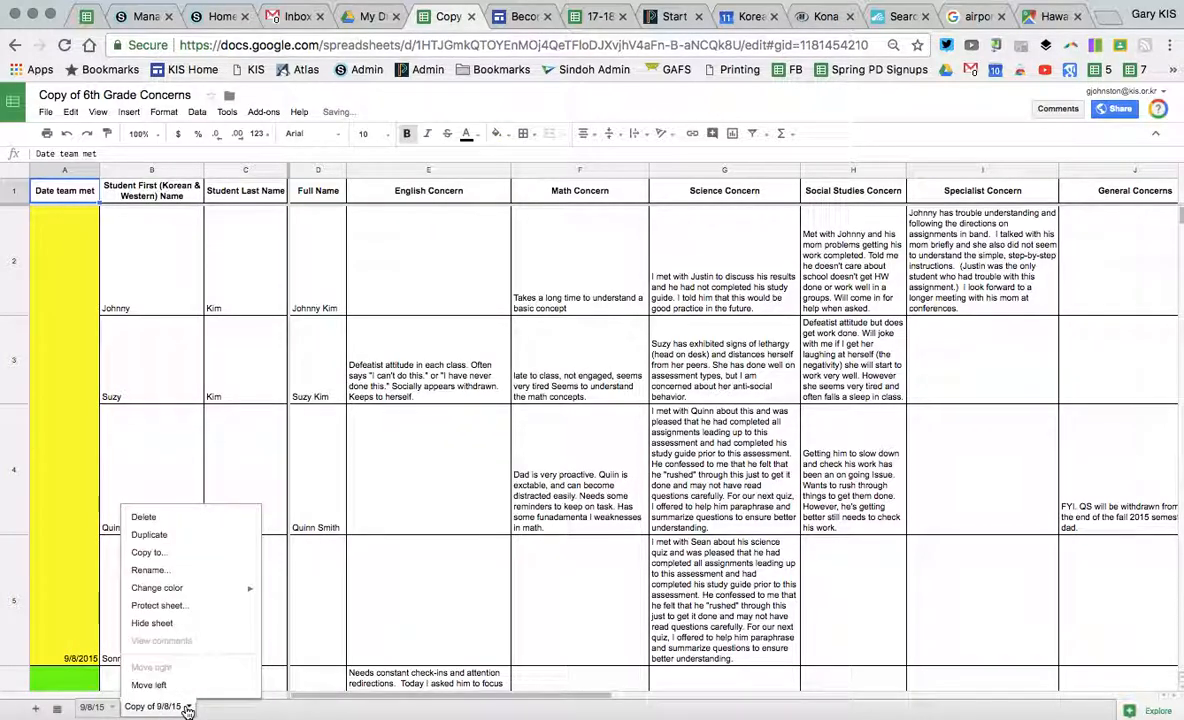
{"action": "left_click", "coordinate": [148, 570]}
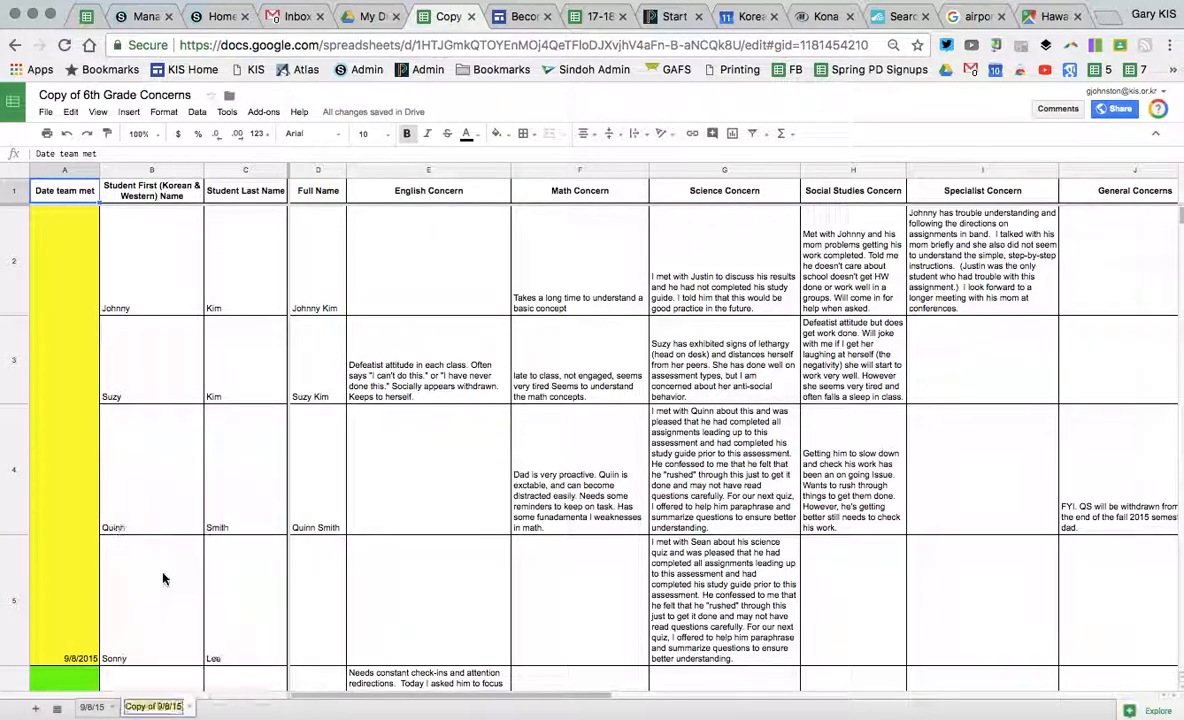
{"action": "left_click", "coordinate": [157, 707]}
{"action": "left_click_drag", "start_coordinate": [157, 707], "coordinate": [127, 707]}
{"action": "key", "text": "BackSpace"}
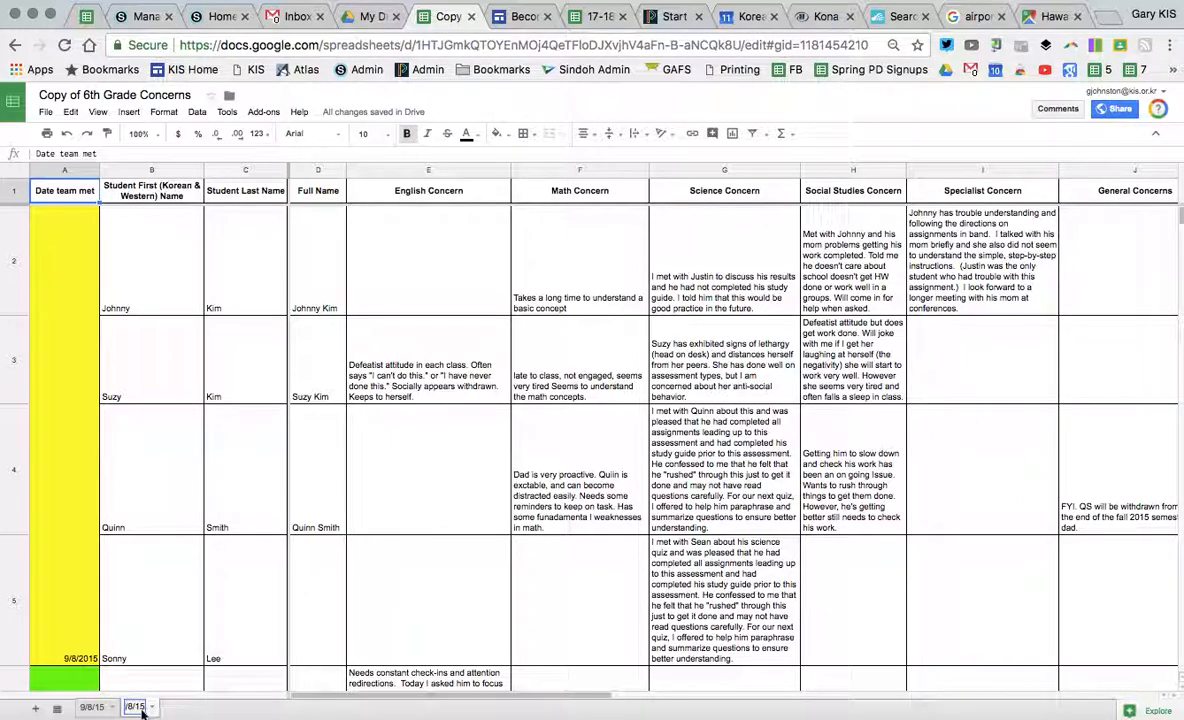
{"action": "type", "text": "9"}
{"action": "left_click", "coordinate": [136, 706]}
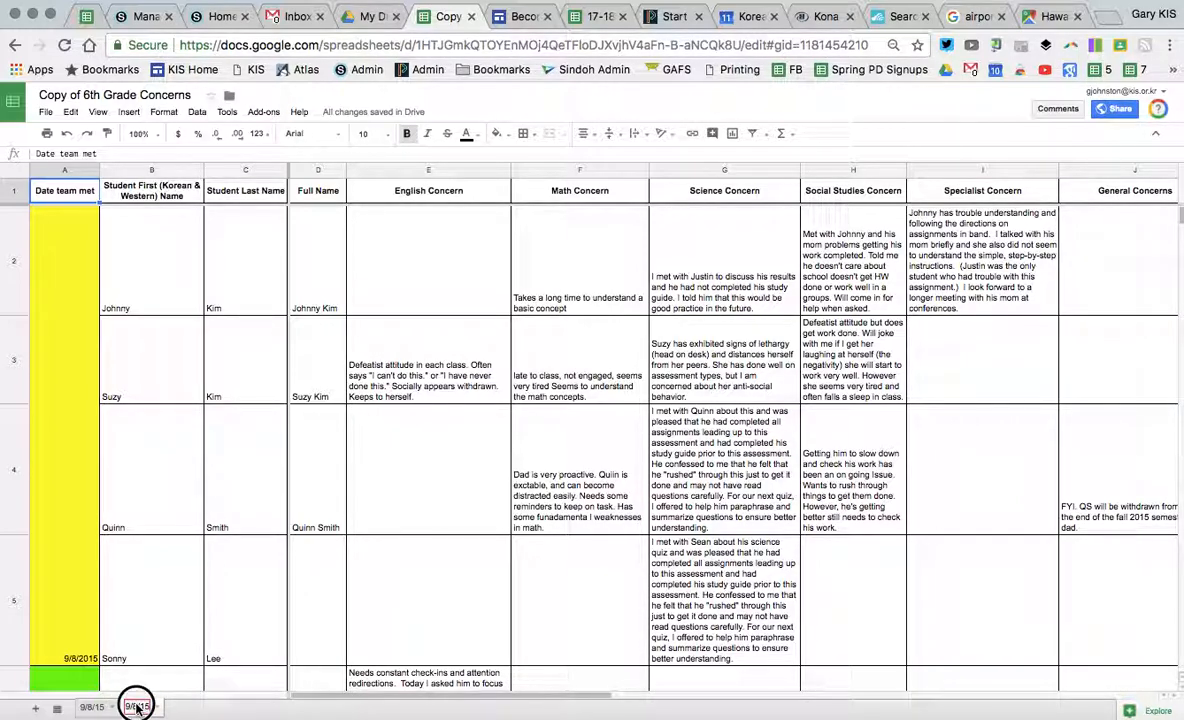
{"action": "key", "text": "BackSpace"}
{"action": "type", "text": "15"}
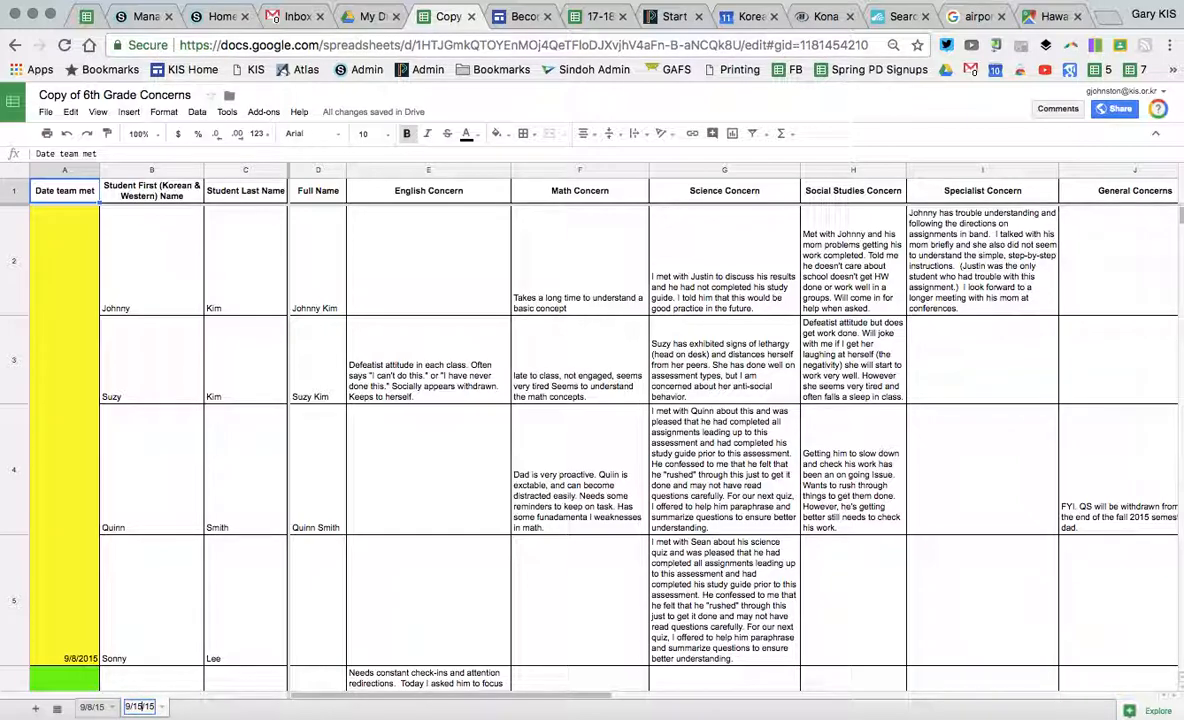
{"action": "key", "text": "Return"}
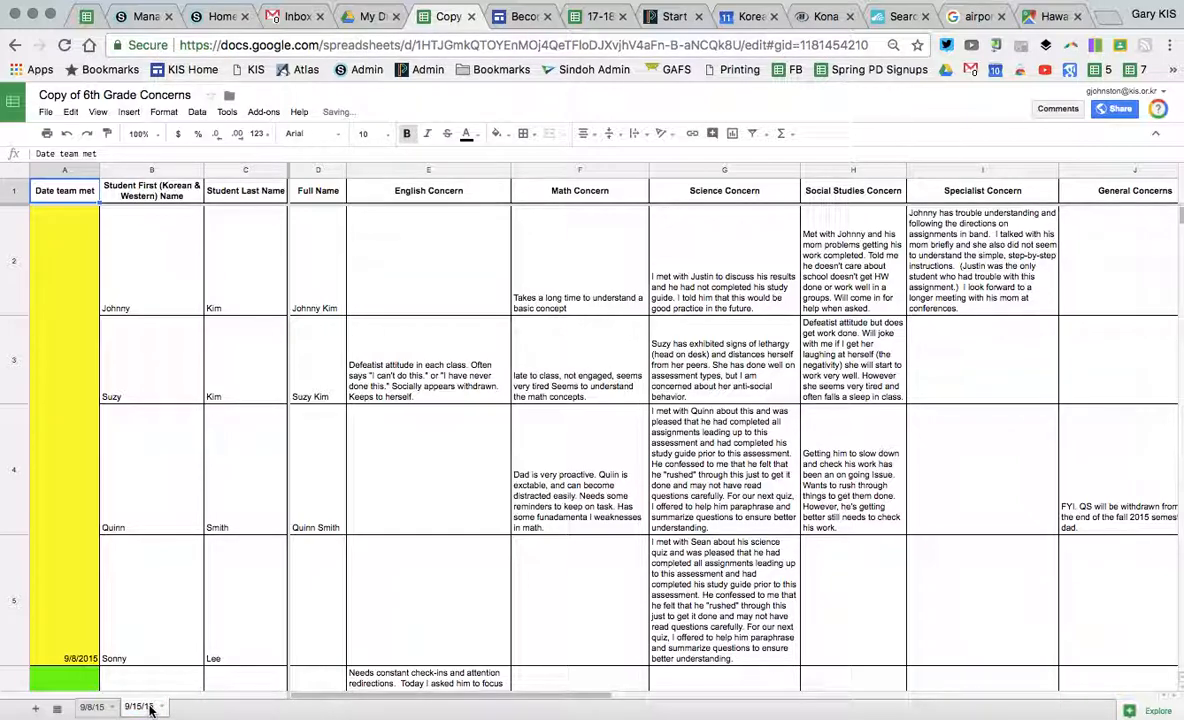
On the 9/8/15 sheet, fill the Full Name formula from D4 down to D13
{"action": "left_click", "coordinate": [92, 707]}
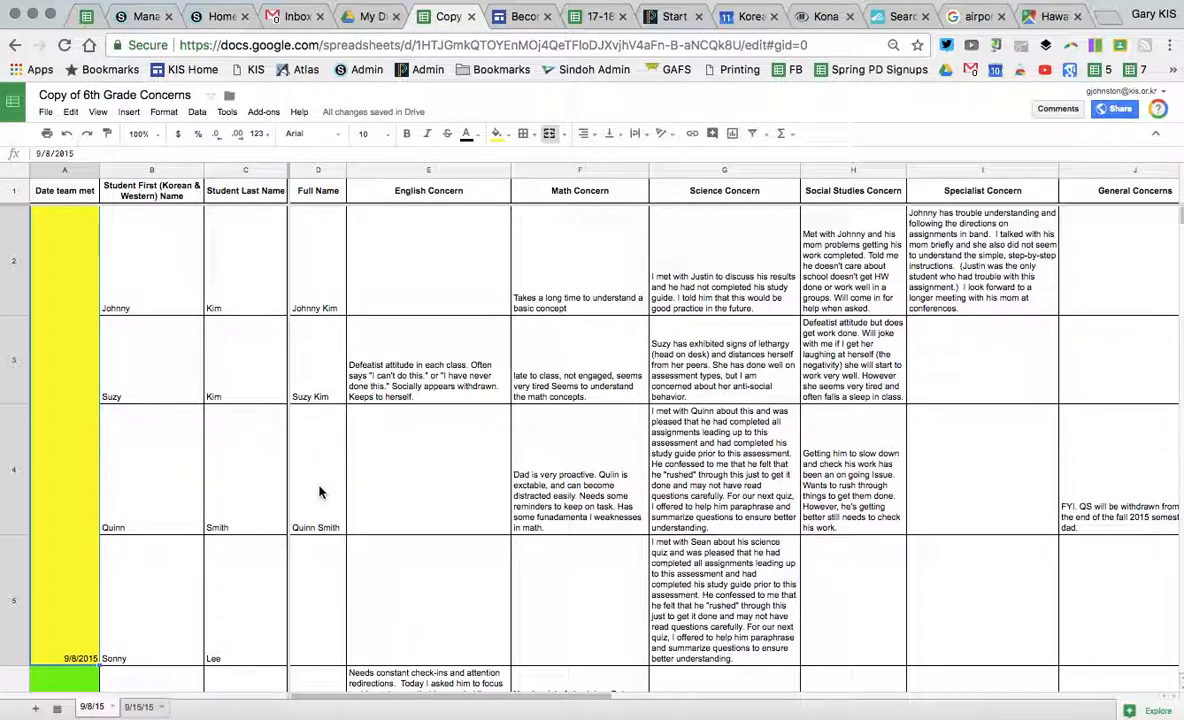
{"action": "scroll", "coordinate": [127, 415], "scroll_direction": "down", "scroll_amount": 5}
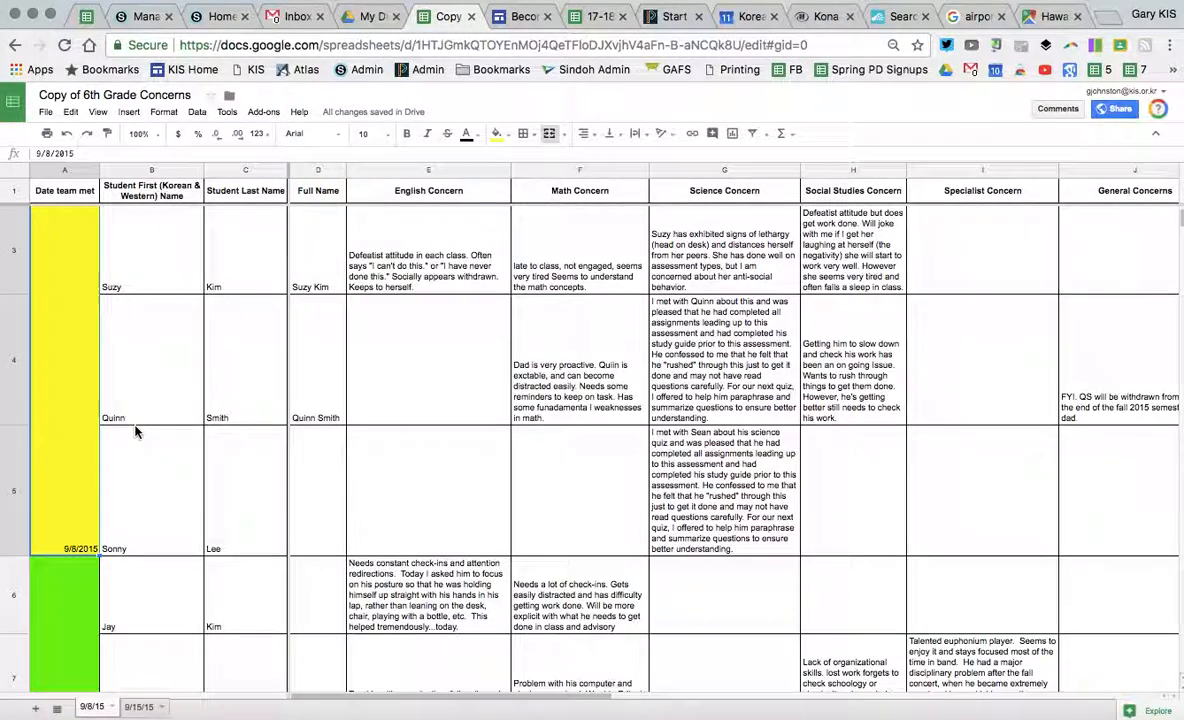
{"action": "scroll", "coordinate": [78, 320], "scroll_direction": "up", "scroll_amount": 2}
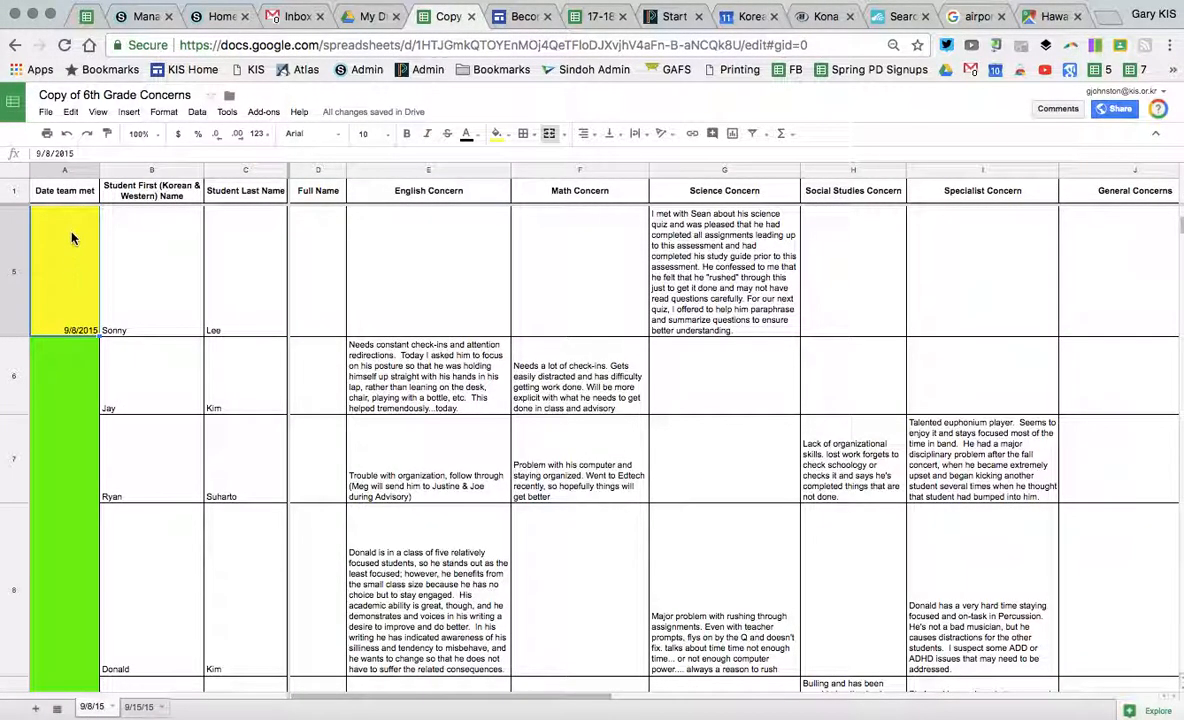
{"action": "scroll", "coordinate": [170, 455], "scroll_direction": "up", "scroll_amount": 3}
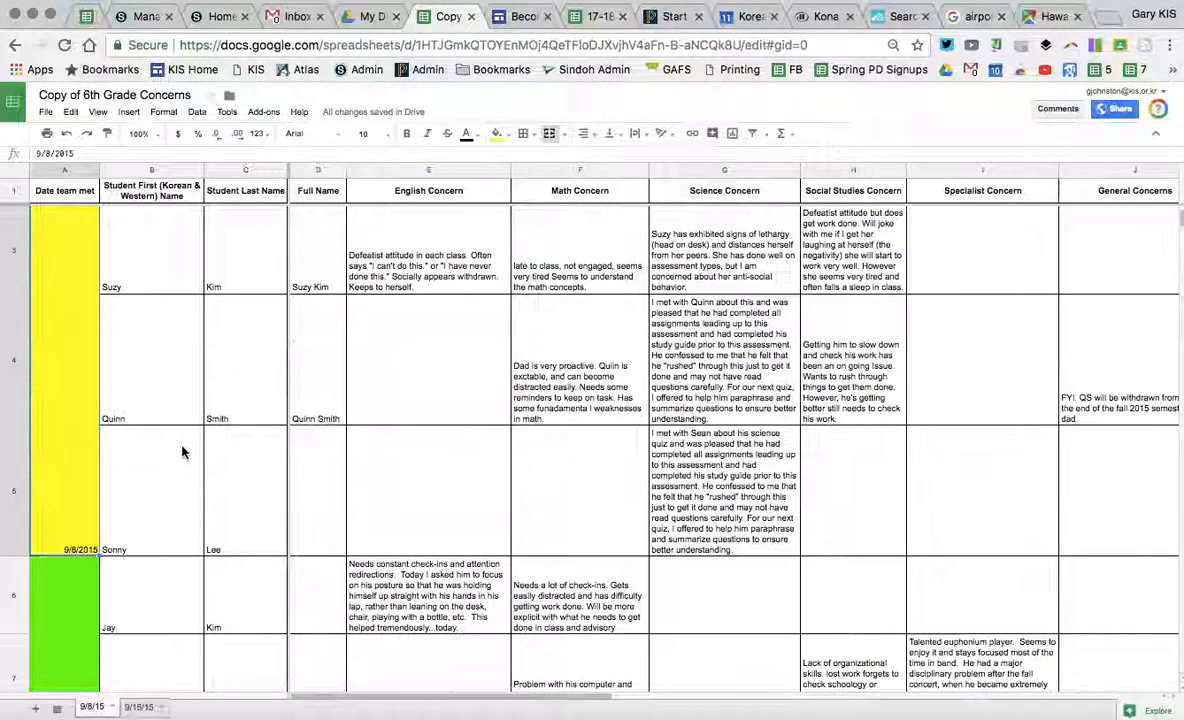
{"action": "left_click", "coordinate": [309, 368]}
{"action": "left_click_drag", "start_coordinate": [346, 718], "coordinate": [336, 245]}
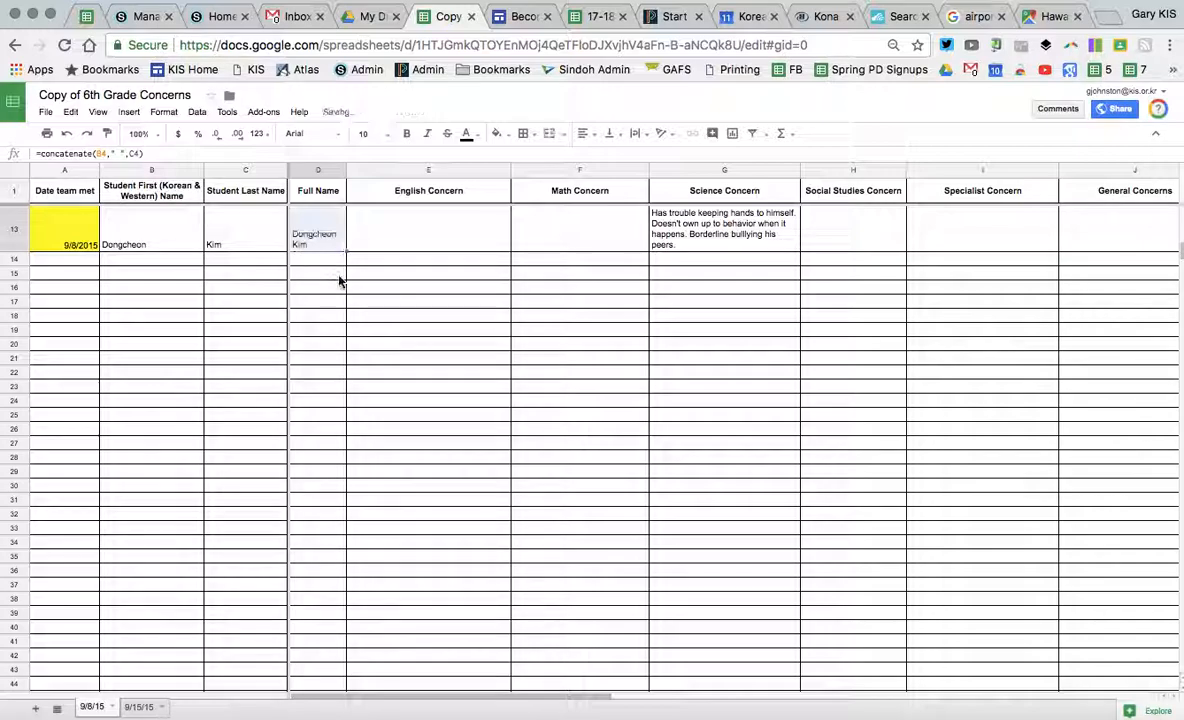
{"action": "scroll", "coordinate": [342, 320], "scroll_direction": "up", "scroll_amount": 10}
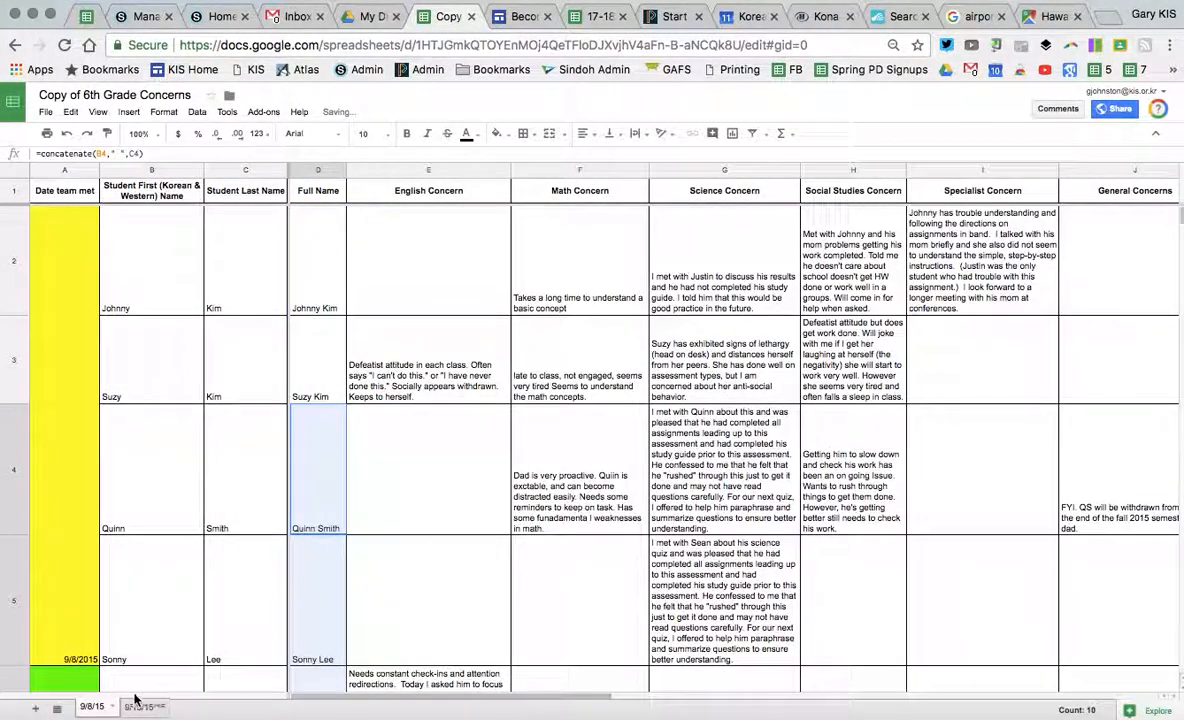
{"action": "left_click", "coordinate": [98, 708]}
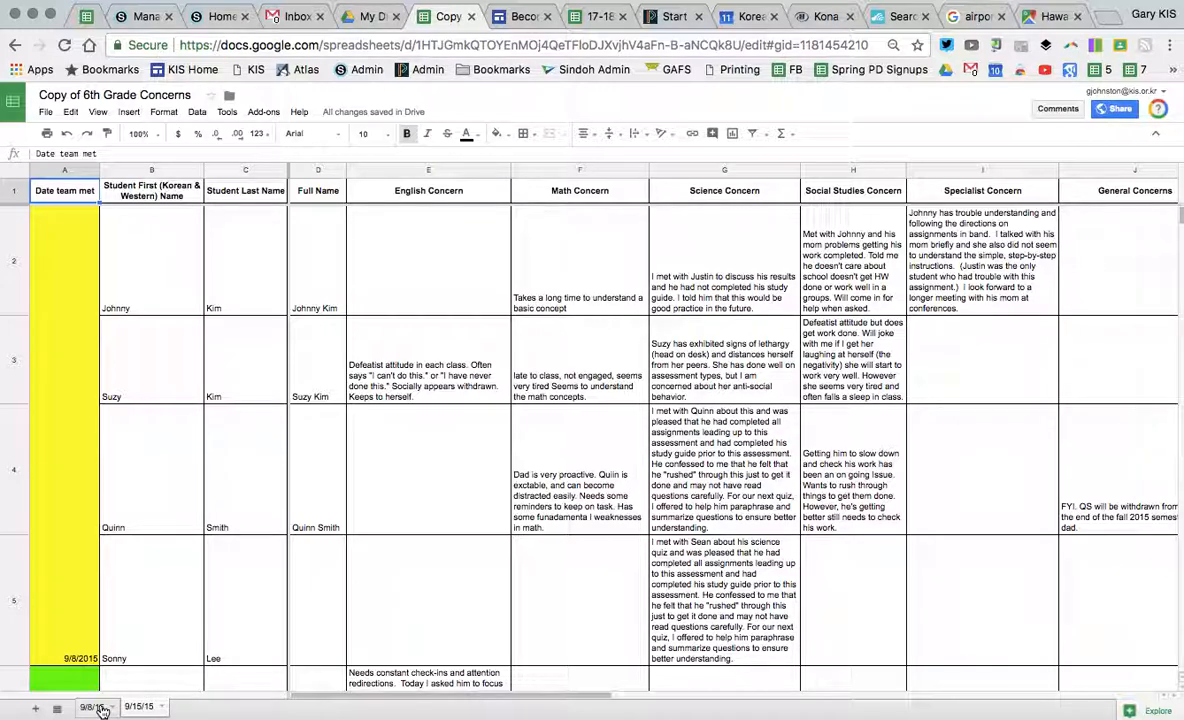
{"action": "right_click", "coordinate": [310, 712]}
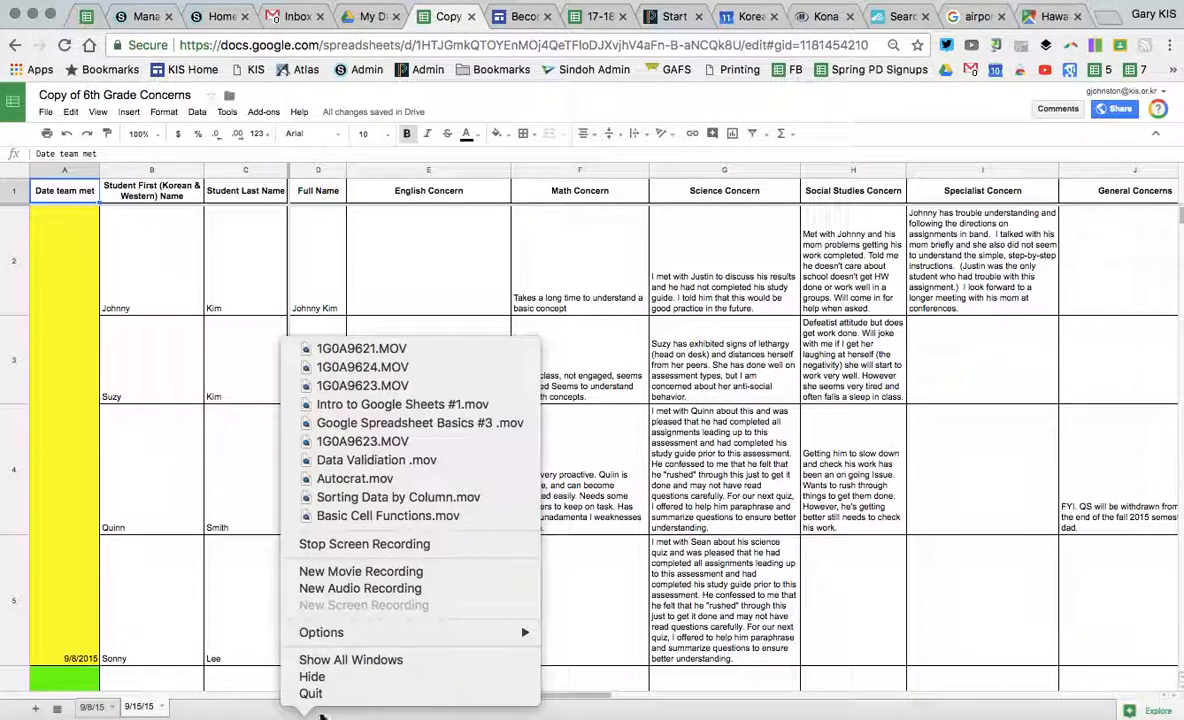